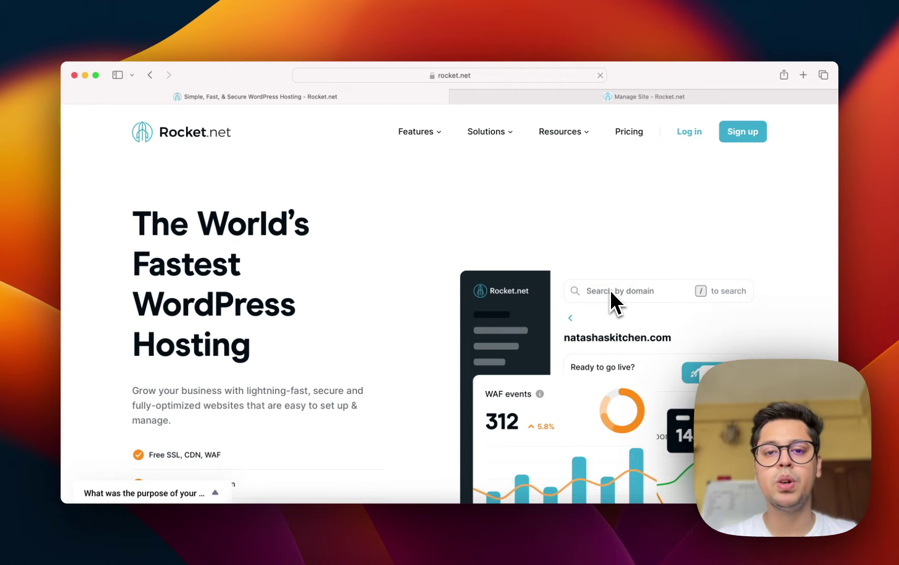
Open the Features menu to show the Easy, Fast and Secure feature groups.
{"action": "left_click", "coordinate": [418, 132]}
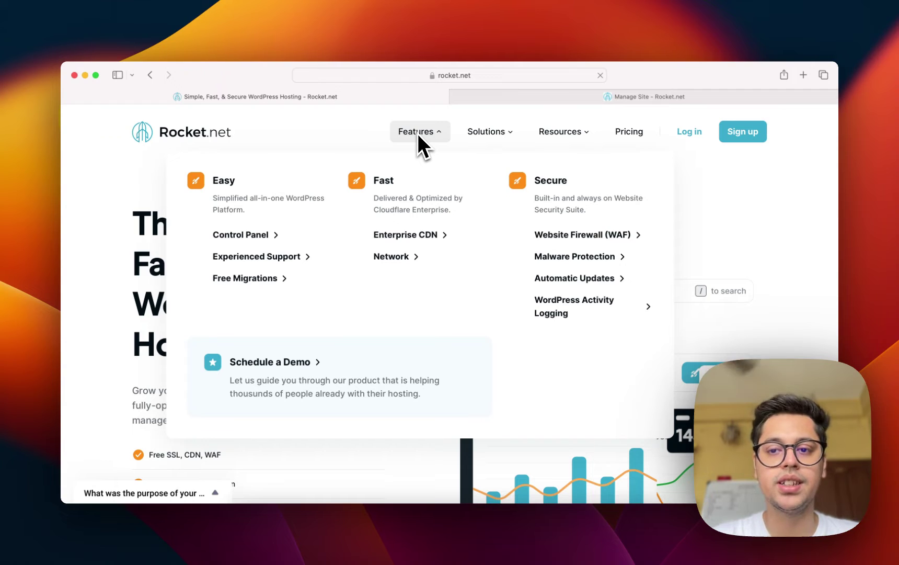
{"action": "mouse_move", "coordinate": [477, 130]}
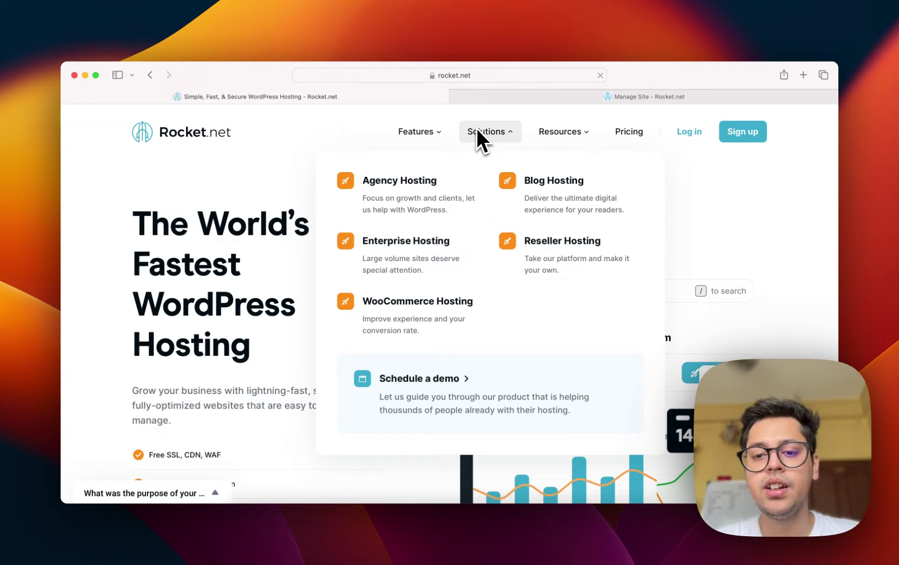
{"action": "mouse_move", "coordinate": [419, 131]}
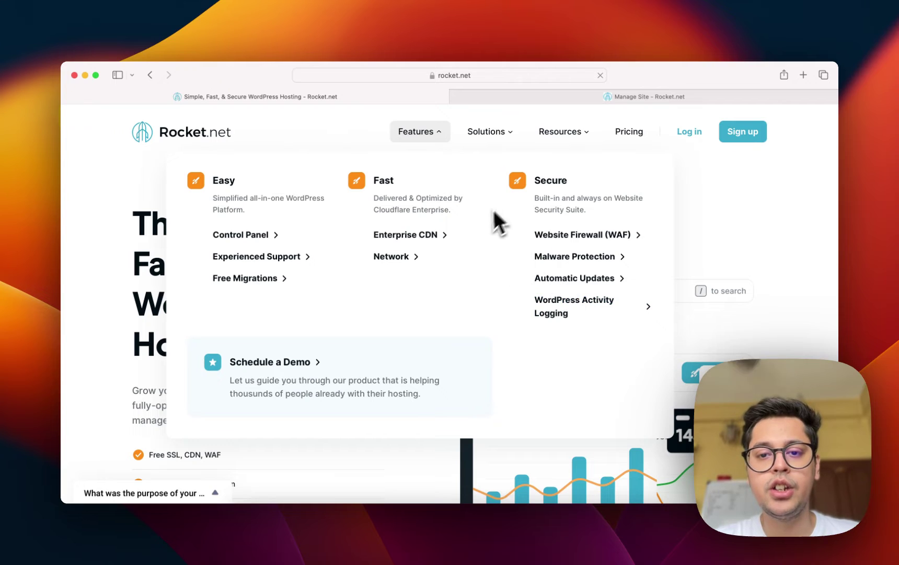
Browse the Reseller Hosting page under Solutions.
{"action": "mouse_move", "coordinate": [492, 134]}
{"action": "left_click", "coordinate": [570, 243]}
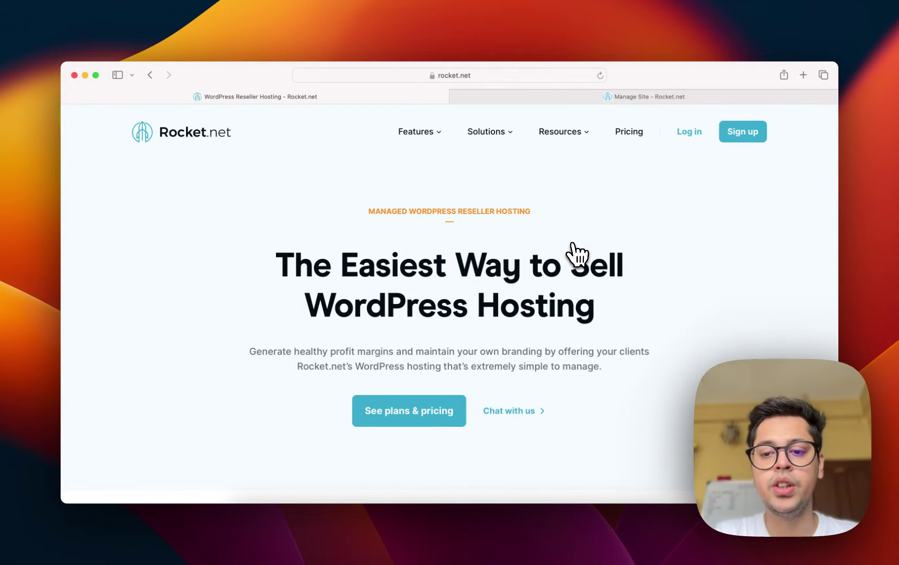
{"action": "scroll", "coordinate": [578, 254], "scroll_direction": "down", "scroll_amount": 5}
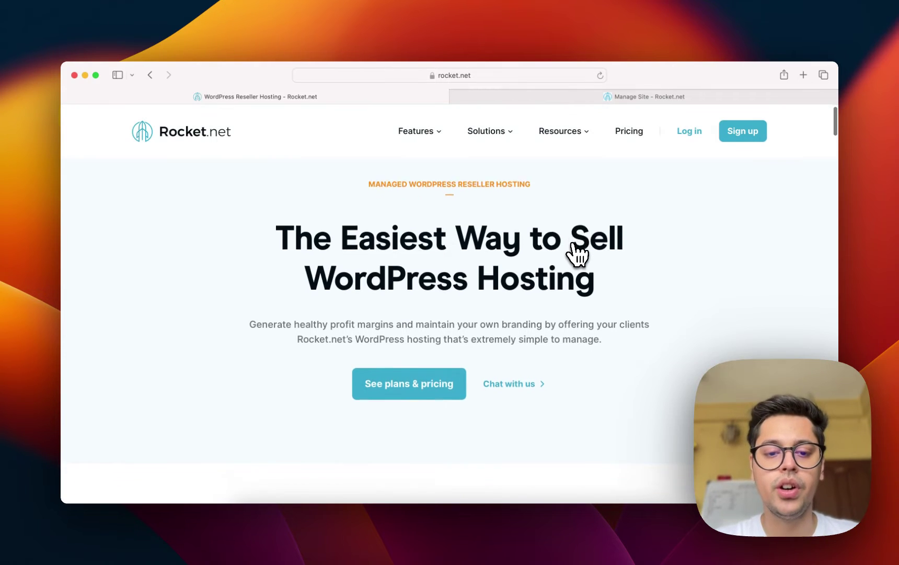
{"action": "scroll", "coordinate": [577, 254], "scroll_direction": "down", "scroll_amount": 8}
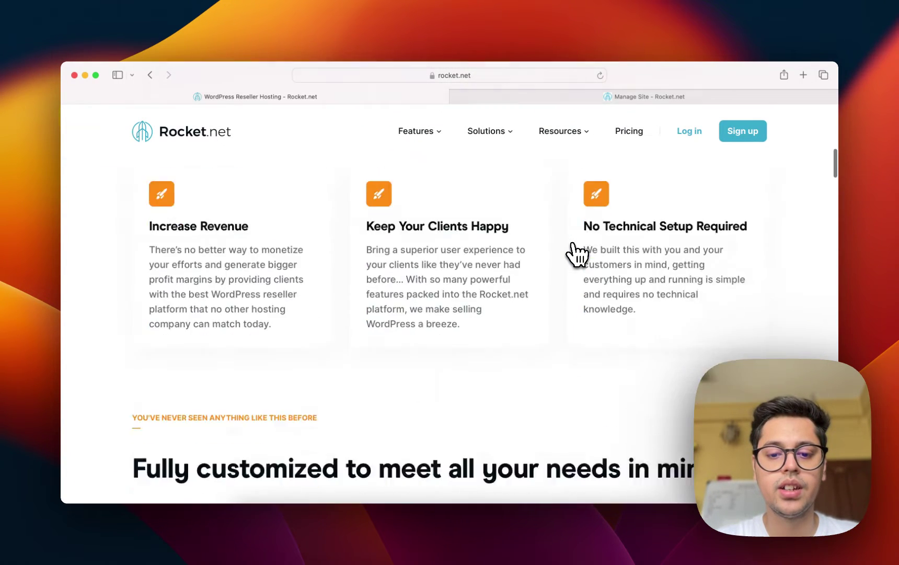
{"action": "scroll", "coordinate": [578, 255], "scroll_direction": "down", "scroll_amount": 10}
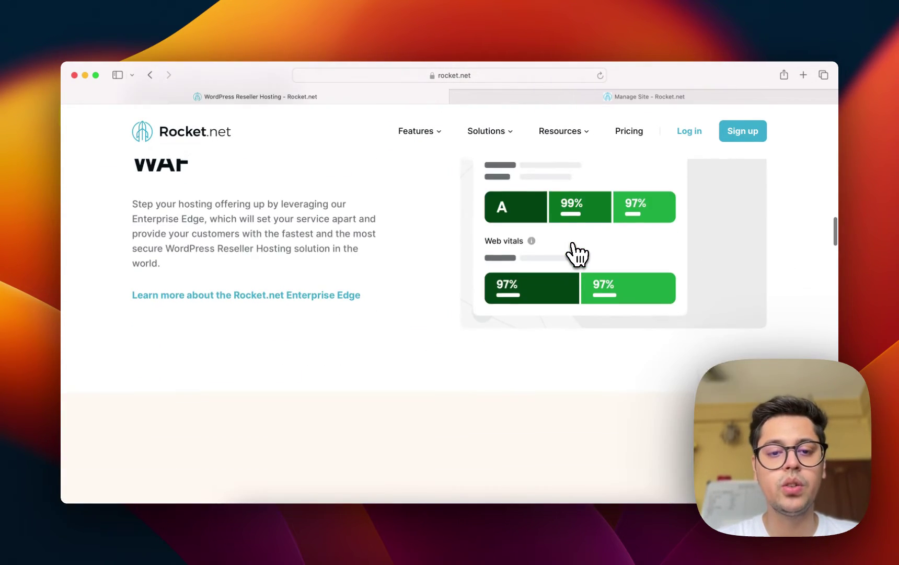
Go to Pricing and view the Starter $30, Pro $60 and Business $100 plans.
{"action": "mouse_move", "coordinate": [548, 159]}
{"action": "left_click", "coordinate": [629, 134]}
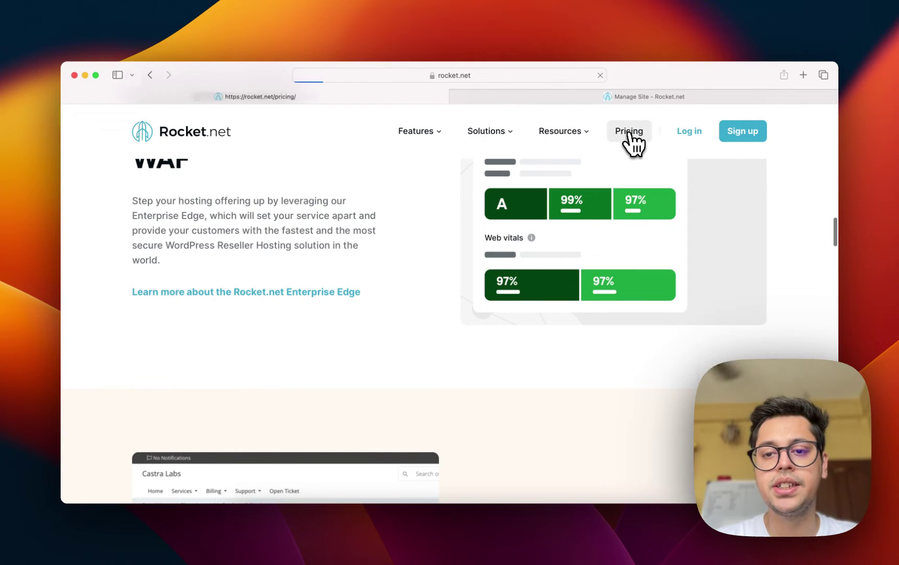
{"action": "scroll", "coordinate": [624, 246], "scroll_direction": "down", "scroll_amount": 5}
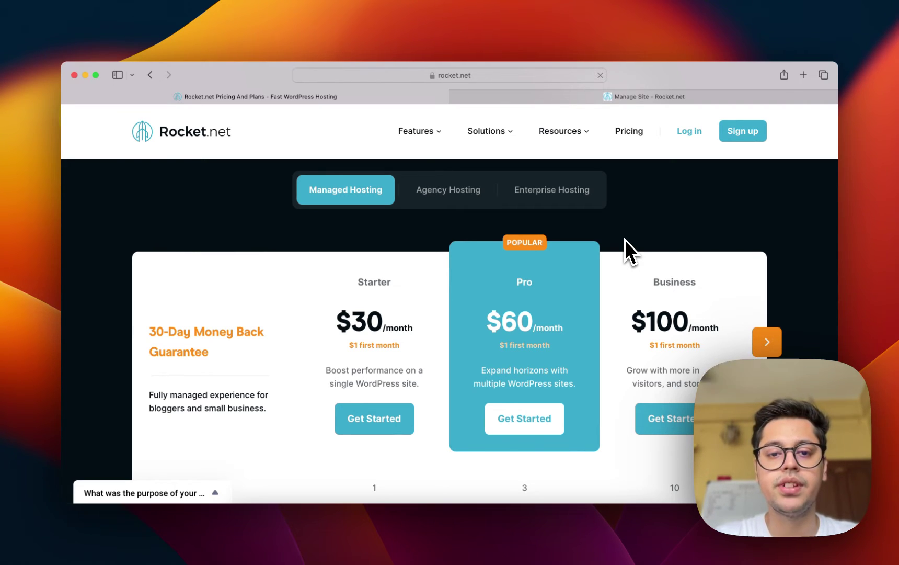
{"action": "scroll", "coordinate": [625, 239], "scroll_direction": "down", "scroll_amount": 3}
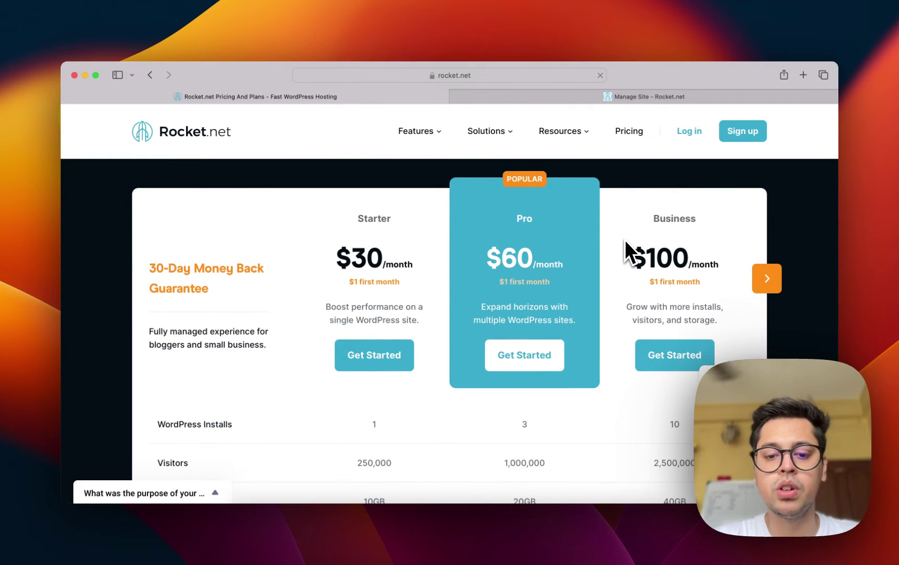
{"action": "scroll", "coordinate": [625, 240], "scroll_direction": "down", "scroll_amount": 10}
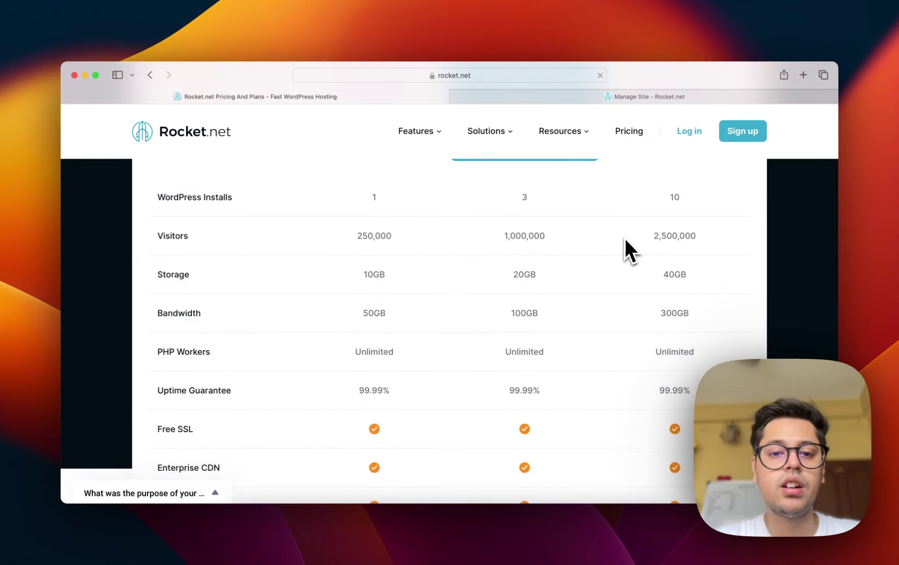
{"action": "scroll", "coordinate": [624, 238], "scroll_direction": "up", "scroll_amount": 9}
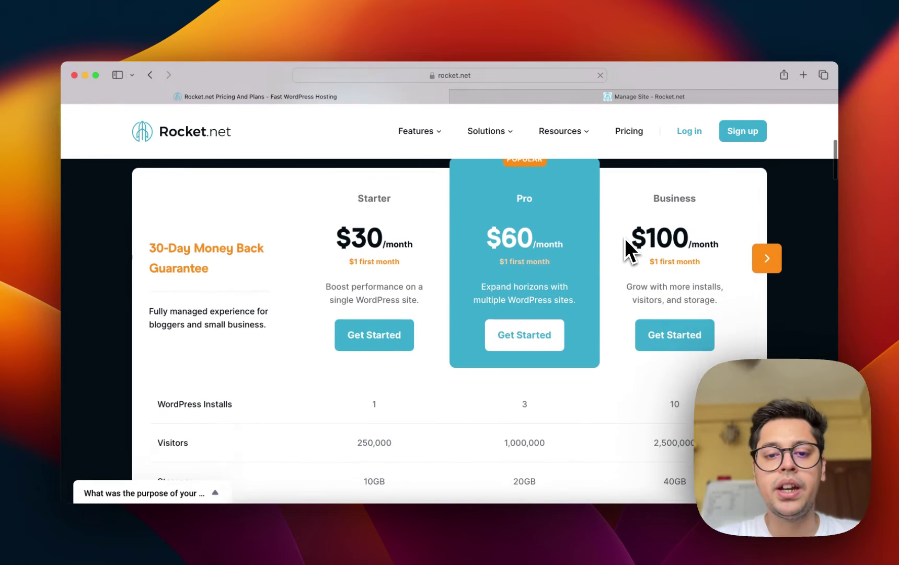
{"action": "scroll", "coordinate": [625, 238], "scroll_direction": "down", "scroll_amount": 12}
{"action": "scroll", "coordinate": [625, 236], "scroll_direction": "up", "scroll_amount": 6}
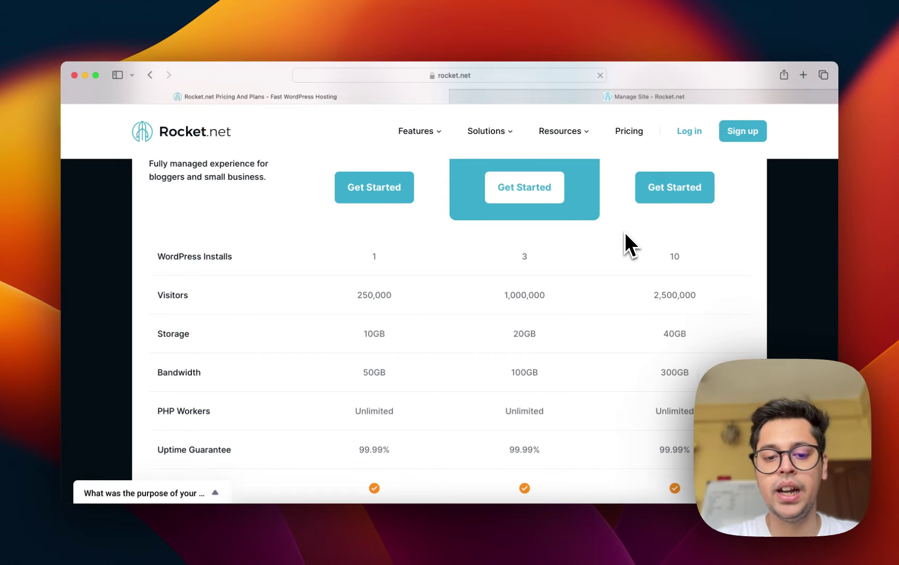
{"action": "scroll", "coordinate": [625, 234], "scroll_direction": "down", "scroll_amount": 6}
{"action": "scroll", "coordinate": [625, 234], "scroll_direction": "down", "scroll_amount": 3}
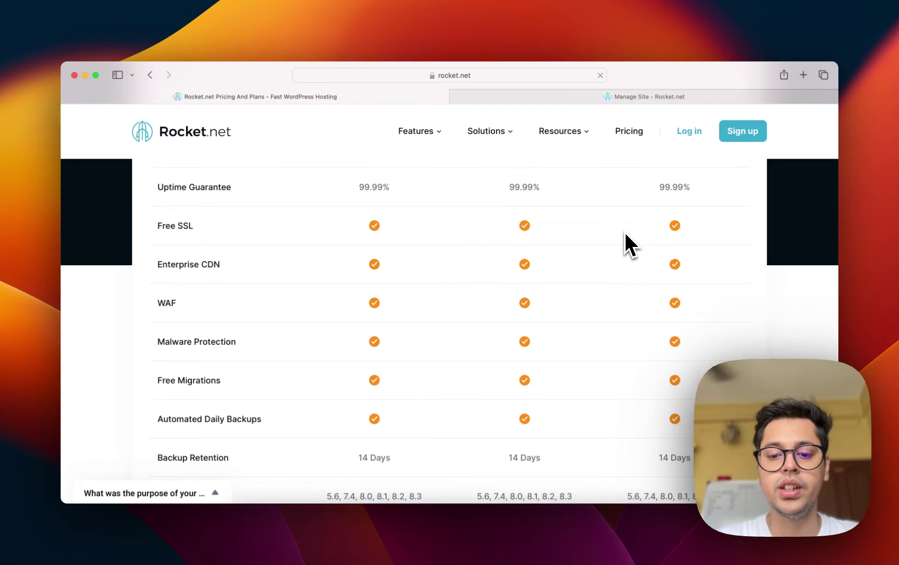
{"action": "scroll", "coordinate": [626, 234], "scroll_direction": "down", "scroll_amount": 10}
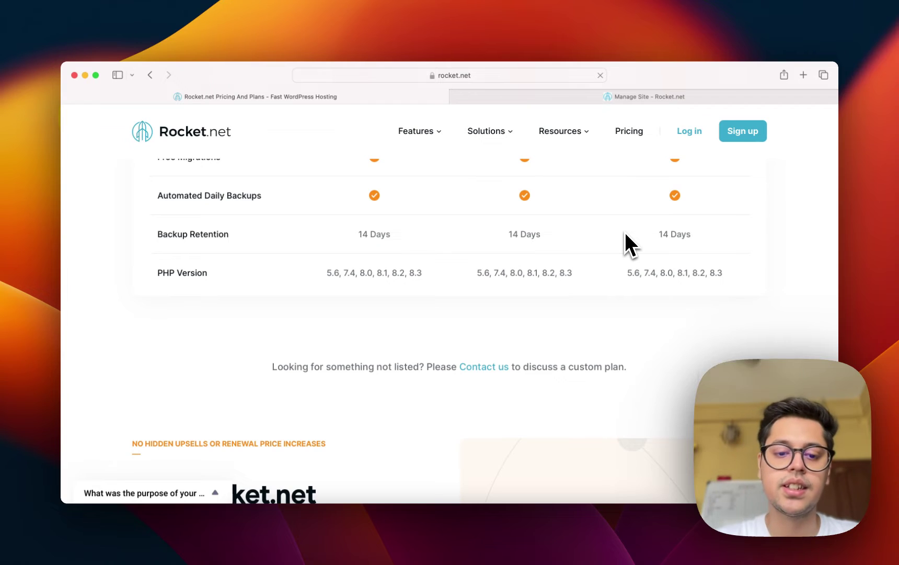
{"action": "scroll", "coordinate": [626, 234], "scroll_direction": "down", "scroll_amount": 10}
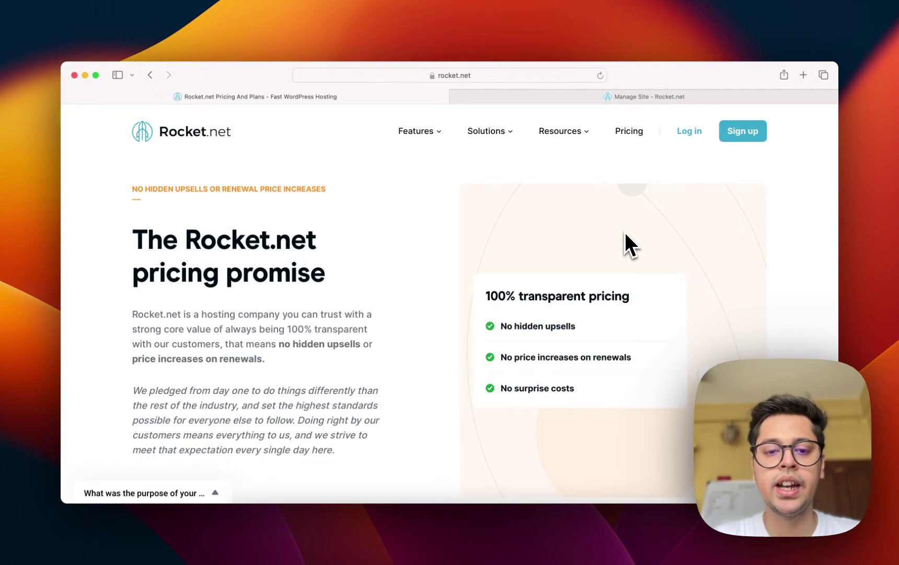
{"action": "scroll", "coordinate": [625, 231], "scroll_direction": "down", "scroll_amount": 10}
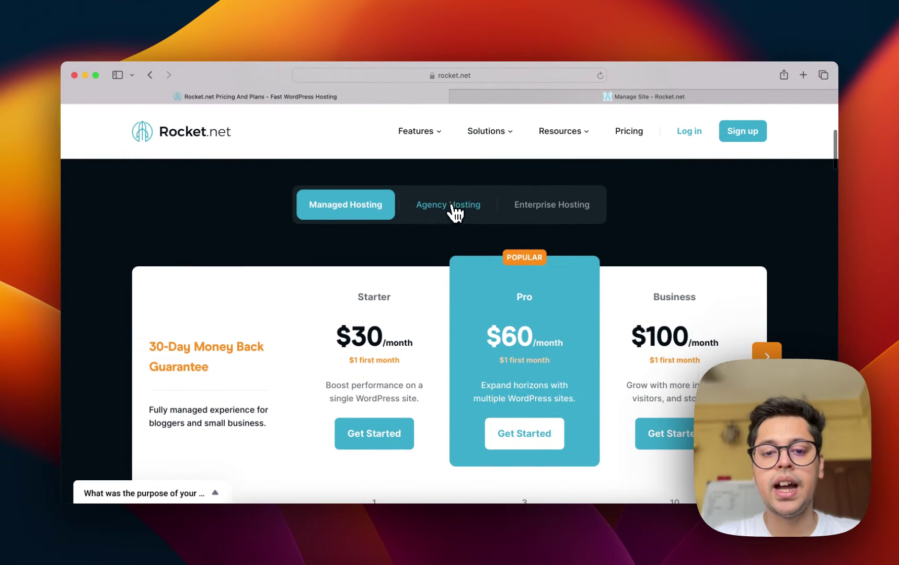
Review the Agency Hosting Tier 1–3 table, then return to the dashboard showing 0 of 10 sites.
{"action": "left_click", "coordinate": [453, 206]}
{"action": "scroll", "coordinate": [492, 302], "scroll_direction": "down", "scroll_amount": 3}
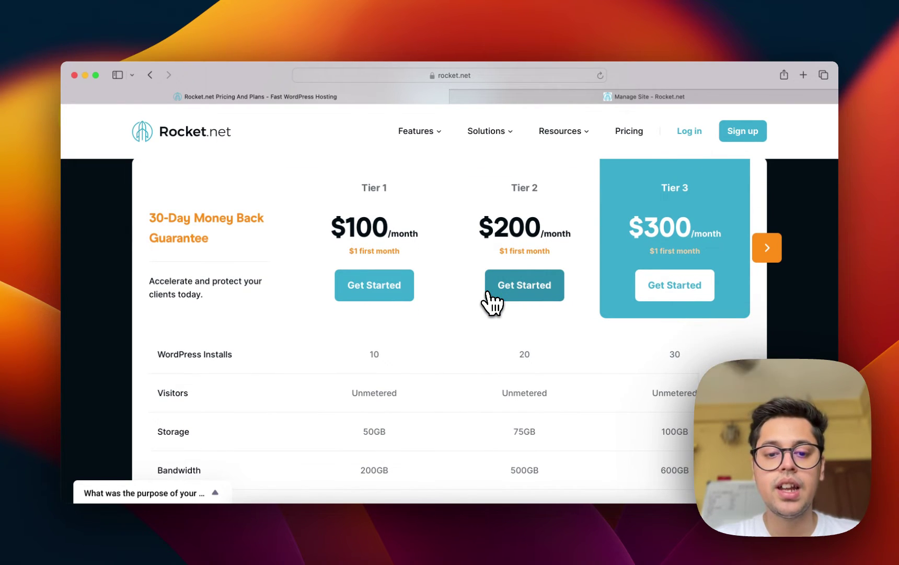
{"action": "scroll", "coordinate": [492, 303], "scroll_direction": "down", "scroll_amount": 4}
{"action": "scroll", "coordinate": [491, 302], "scroll_direction": "down", "scroll_amount": 1}
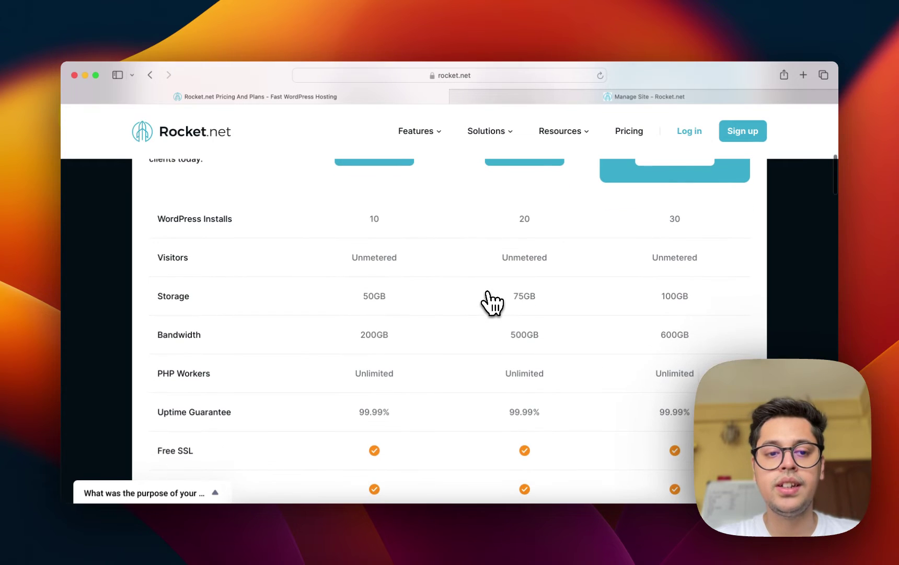
{"action": "scroll", "coordinate": [492, 302], "scroll_direction": "down", "scroll_amount": 2}
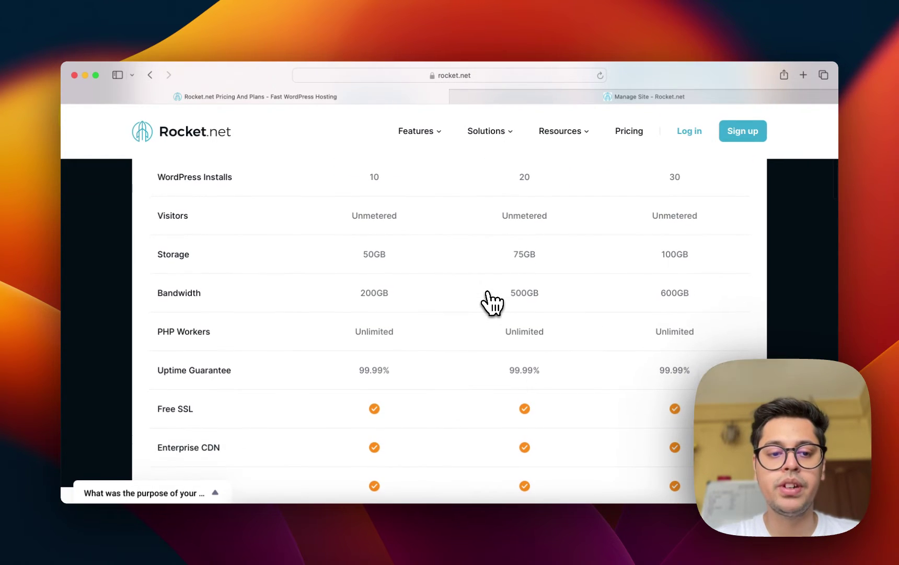
{"action": "scroll", "coordinate": [491, 302], "scroll_direction": "down", "scroll_amount": 2}
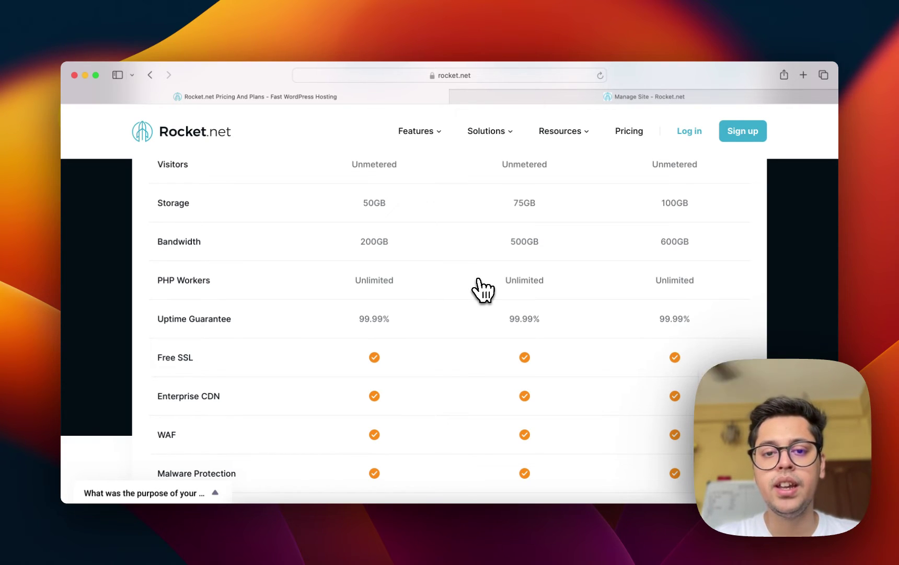
{"action": "scroll", "coordinate": [484, 289], "scroll_direction": "up", "scroll_amount": 5}
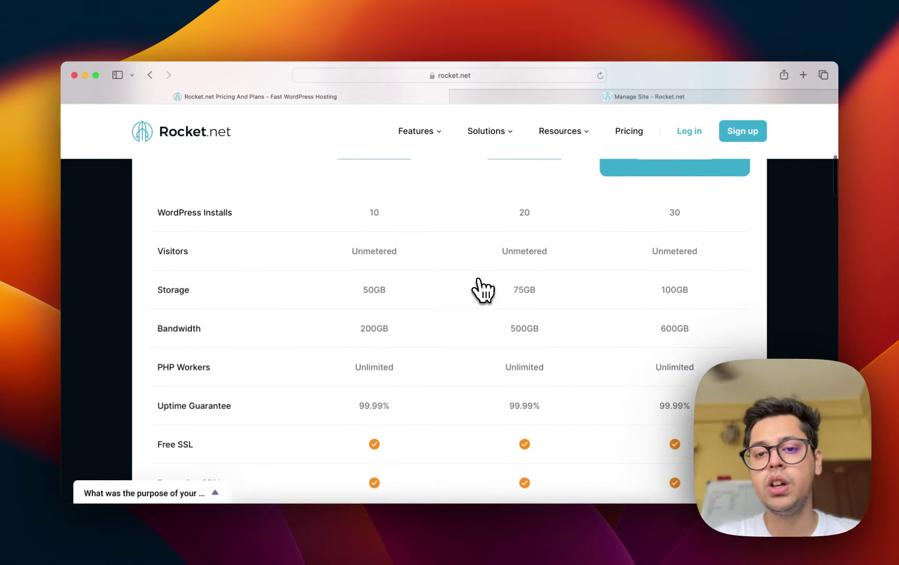
{"action": "scroll", "coordinate": [484, 289], "scroll_direction": "up", "scroll_amount": 2}
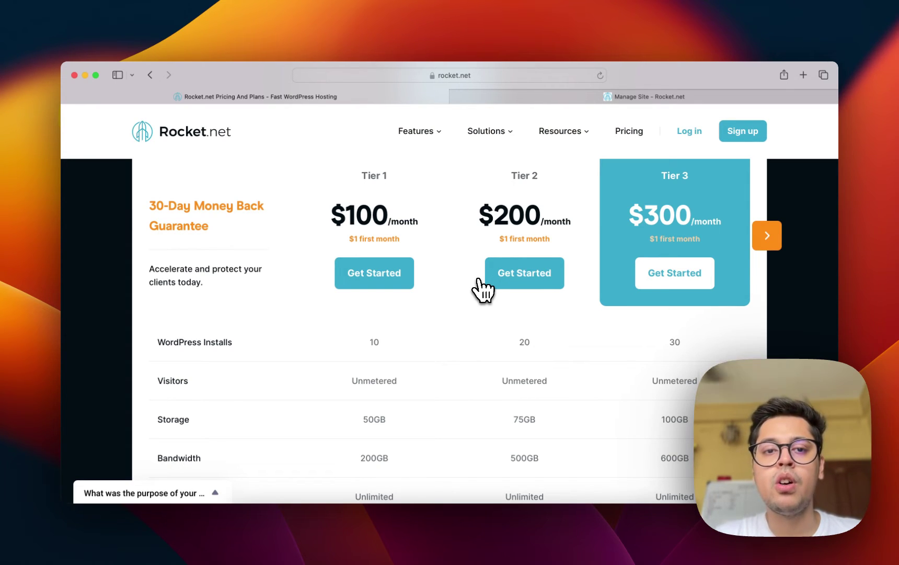
{"action": "left_click", "coordinate": [642, 100]}
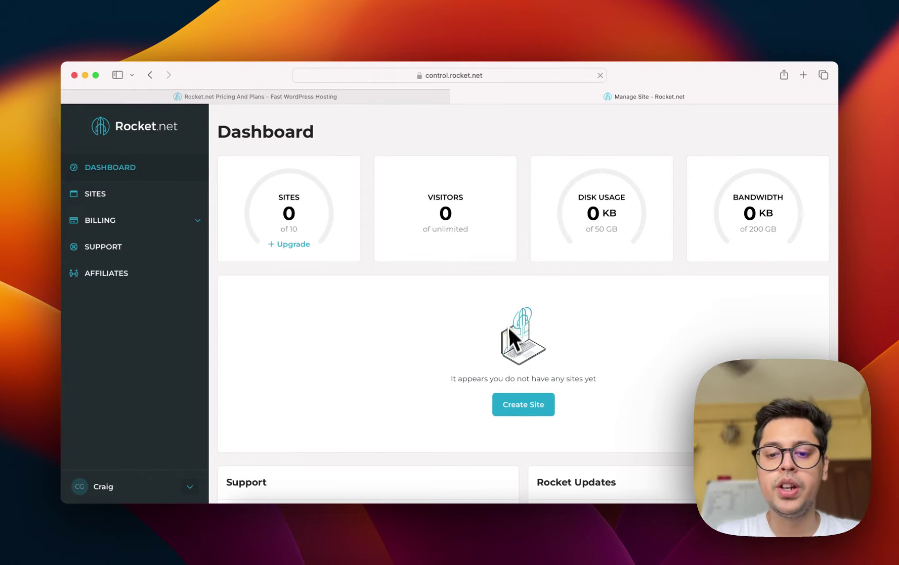
Start a new site named 'Demo Website' in SG - Singapore and continue to Step 2.
{"action": "left_click", "coordinate": [534, 414]}
{"action": "left_click", "coordinate": [481, 250]}
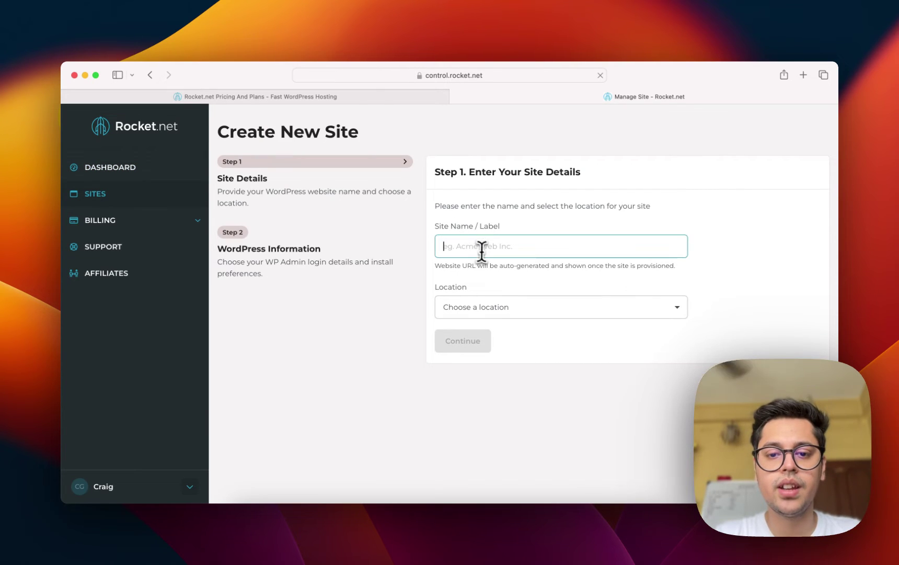
{"action": "type", "text": "Demo W"}
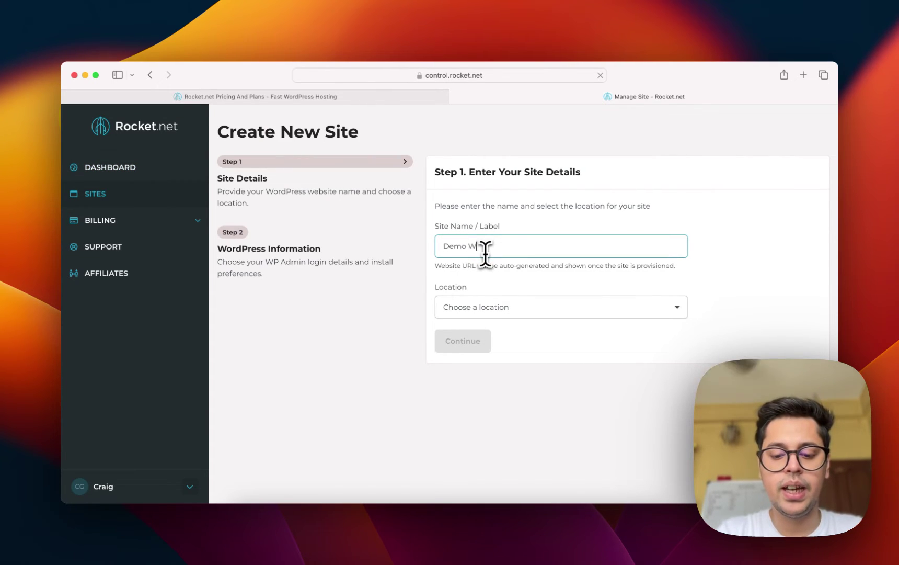
{"action": "type", "text": "ebsite"}
{"action": "left_click", "coordinate": [473, 314]}
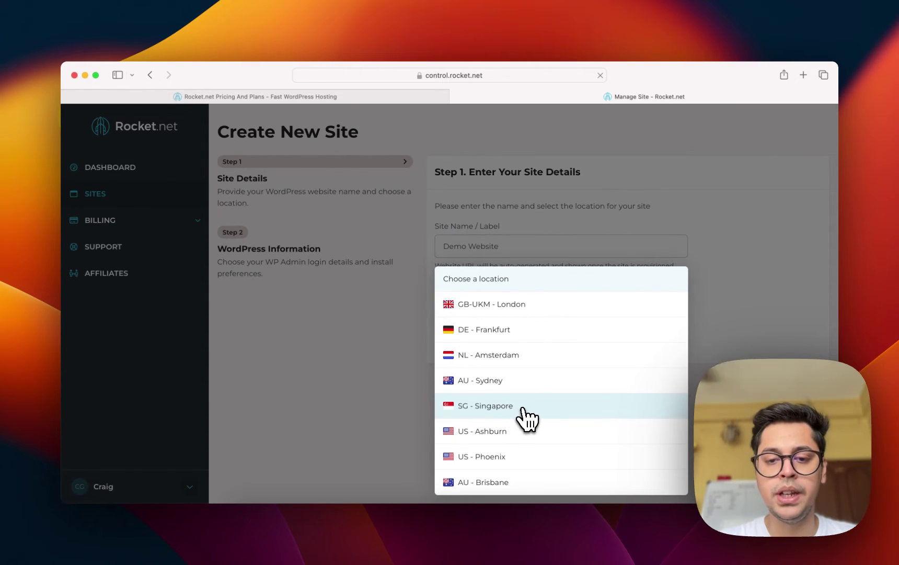
{"action": "left_click", "coordinate": [523, 407]}
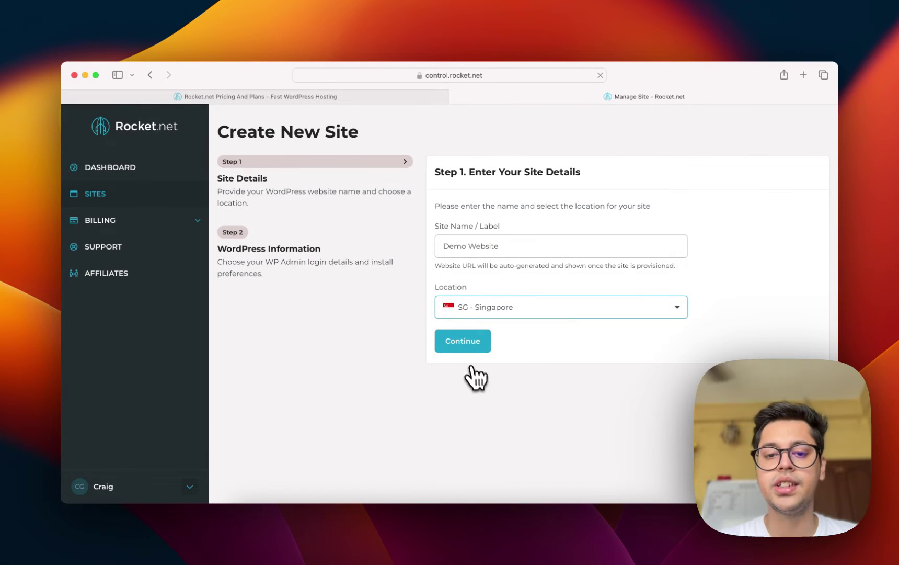
{"action": "left_click", "coordinate": [472, 342]}
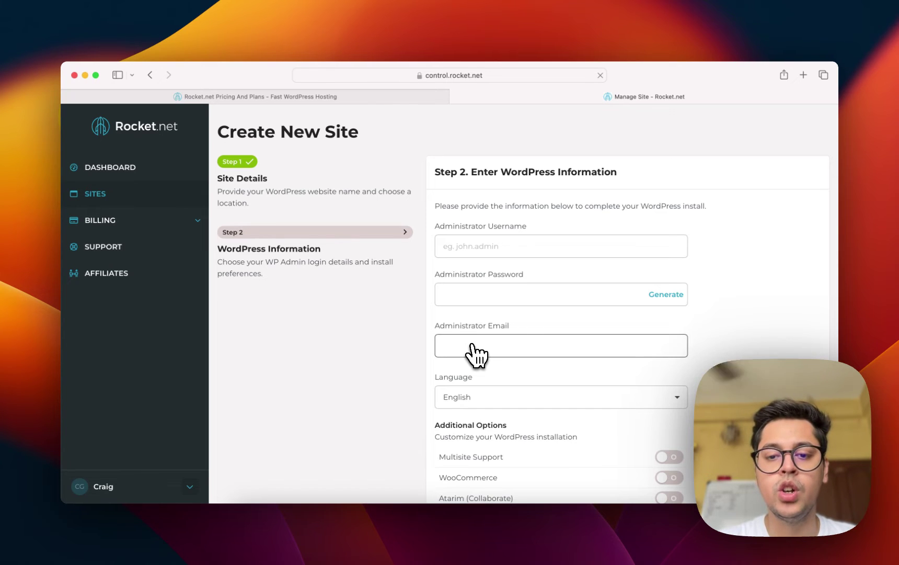
Set the WordPress admin username to 'Admin' and insert a generated password.
{"action": "left_click", "coordinate": [481, 244]}
{"action": "type", "text": "Admin"}
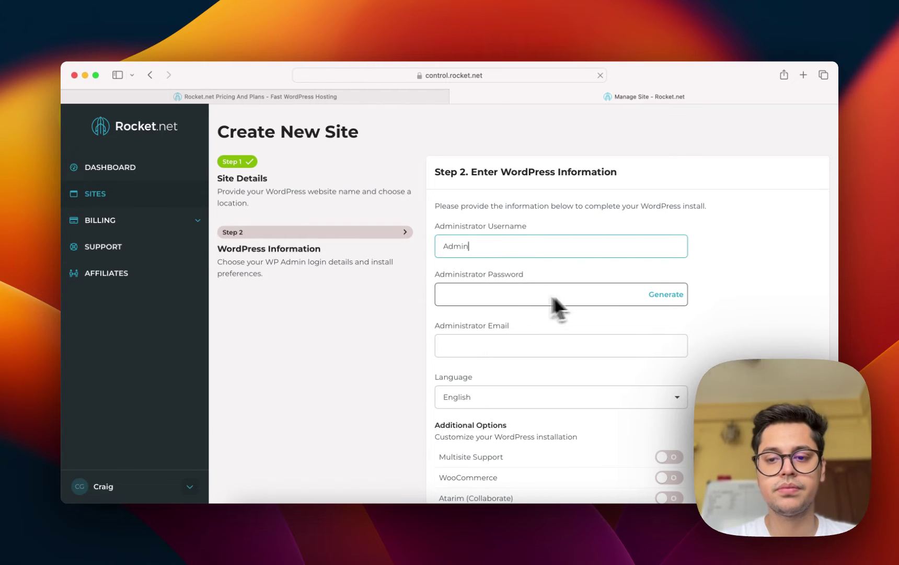
{"action": "left_click", "coordinate": [664, 296]}
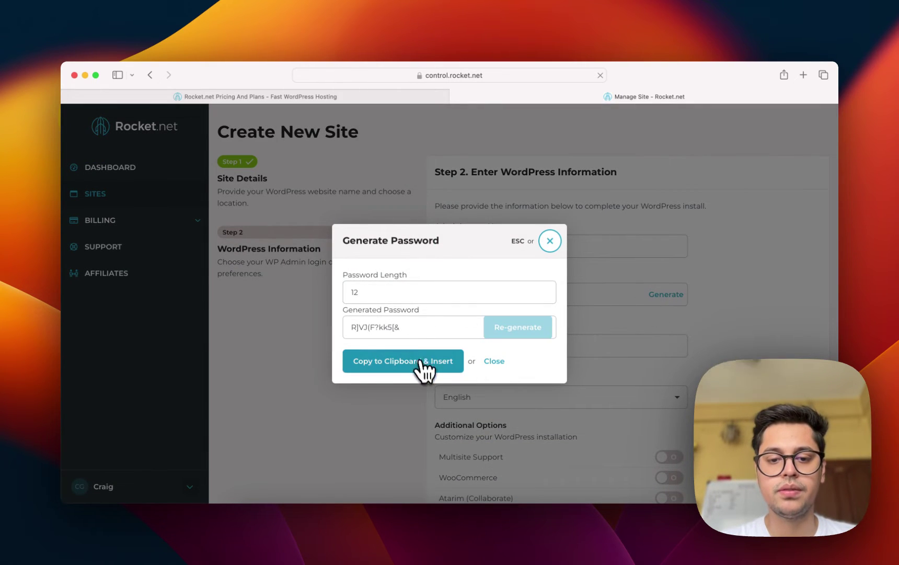
{"action": "left_click", "coordinate": [422, 362]}
Fill in the administrator e-mail address.
{"action": "left_click", "coordinate": [534, 340]}
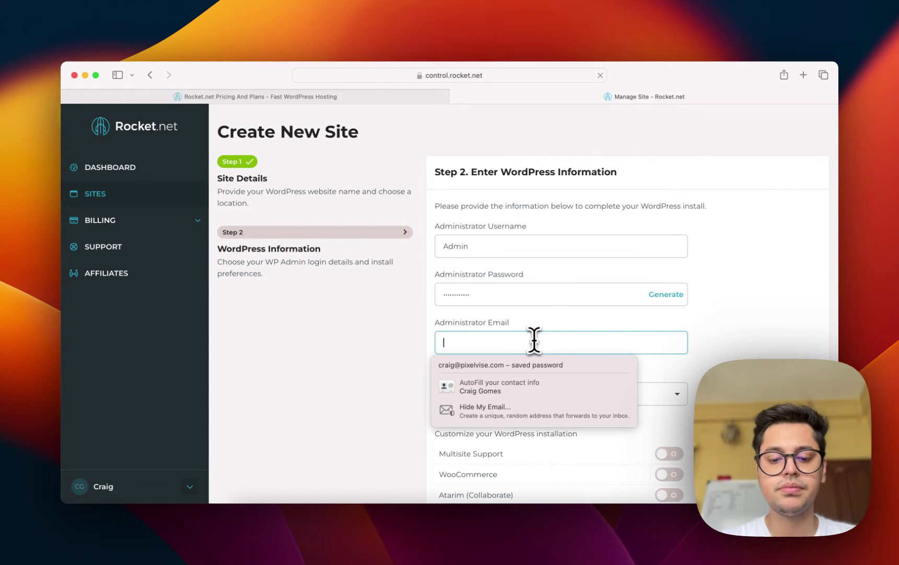
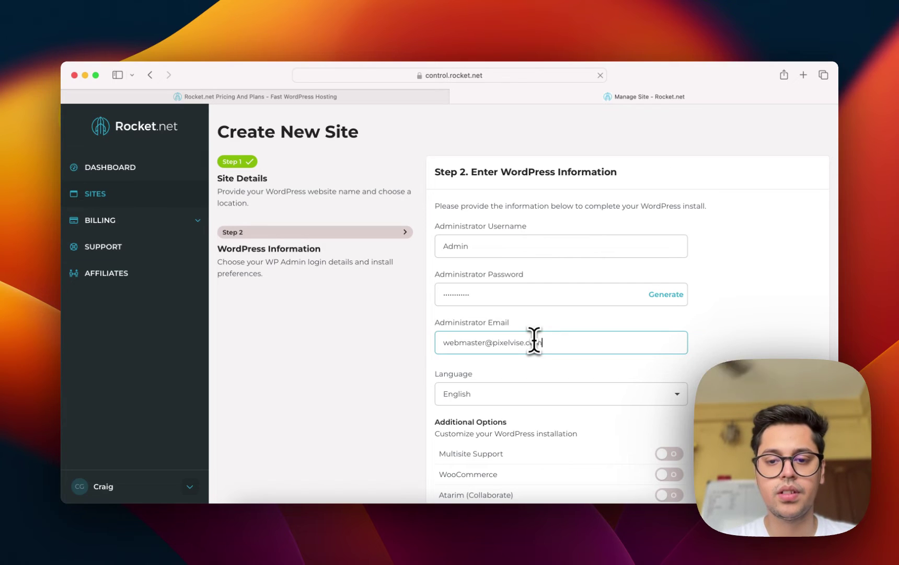
{"action": "scroll", "coordinate": [533, 340], "scroll_direction": "down", "scroll_amount": 1}
{"action": "scroll", "coordinate": [534, 340], "scroll_direction": "down", "scroll_amount": 3}
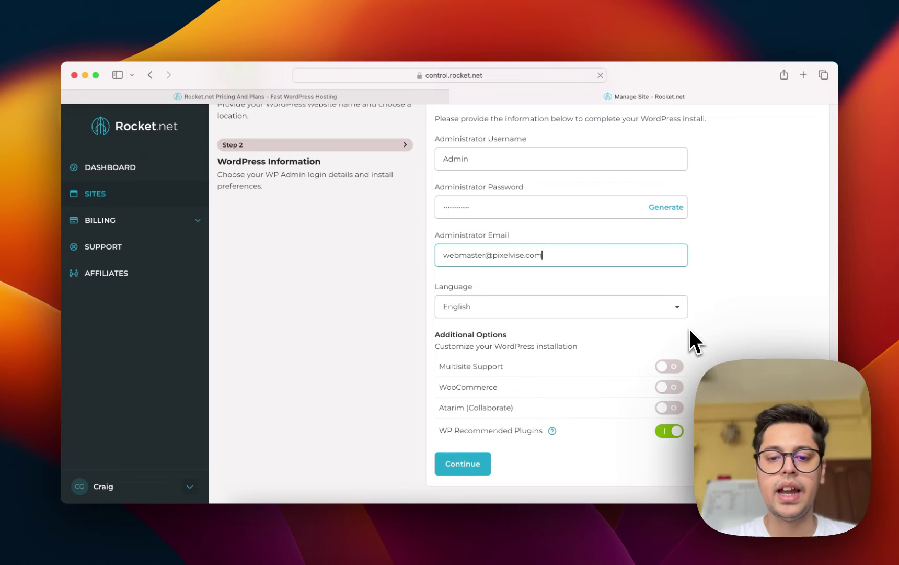
Check what WP Recommended Plugins includes, then switch WP Recommended Plugins off.
{"action": "left_click", "coordinate": [553, 431]}
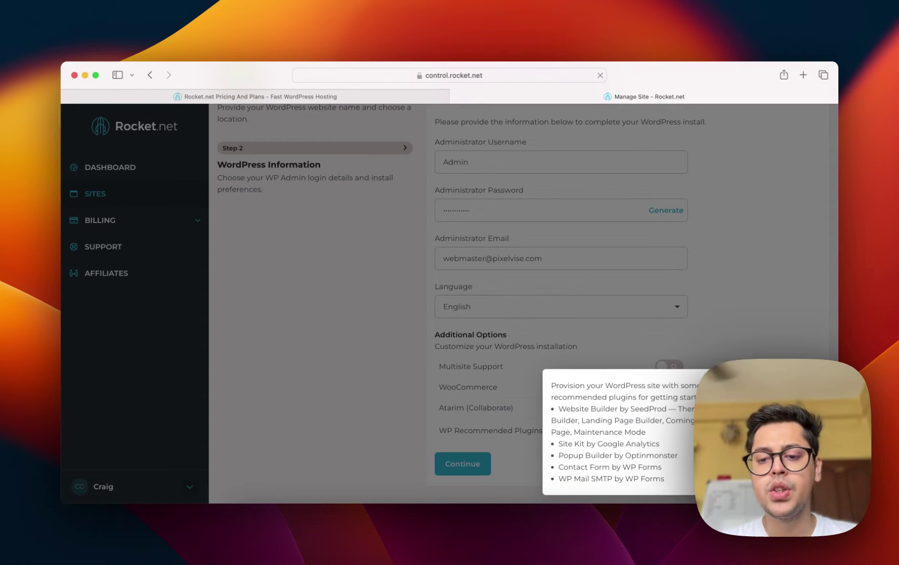
{"action": "left_click", "coordinate": [674, 435]}
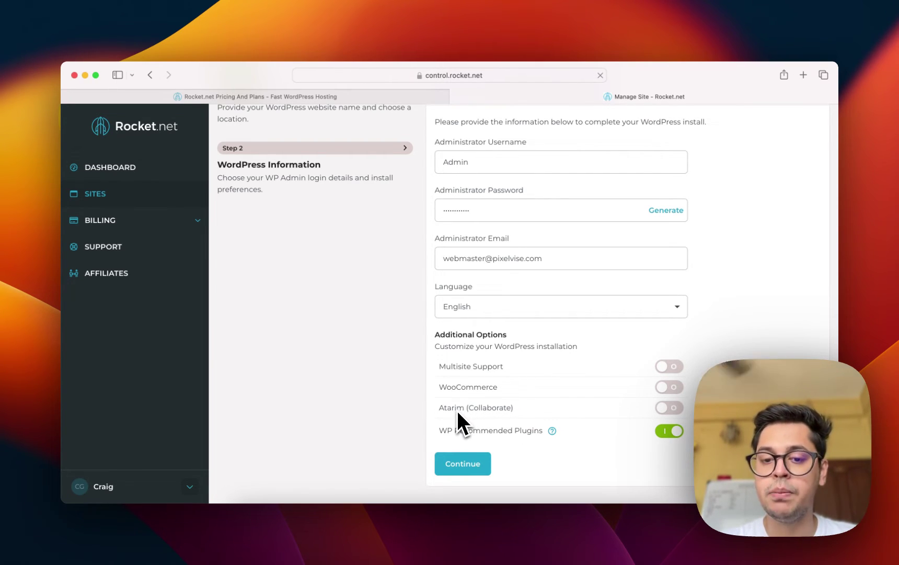
{"action": "triple_click", "coordinate": [484, 387]}
{"action": "left_click", "coordinate": [536, 390]}
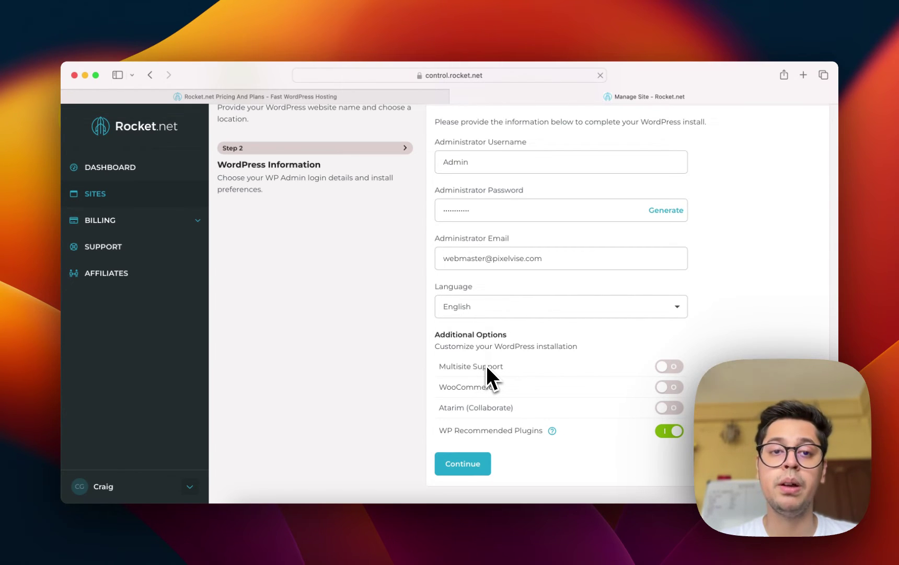
{"action": "left_click", "coordinate": [670, 432]}
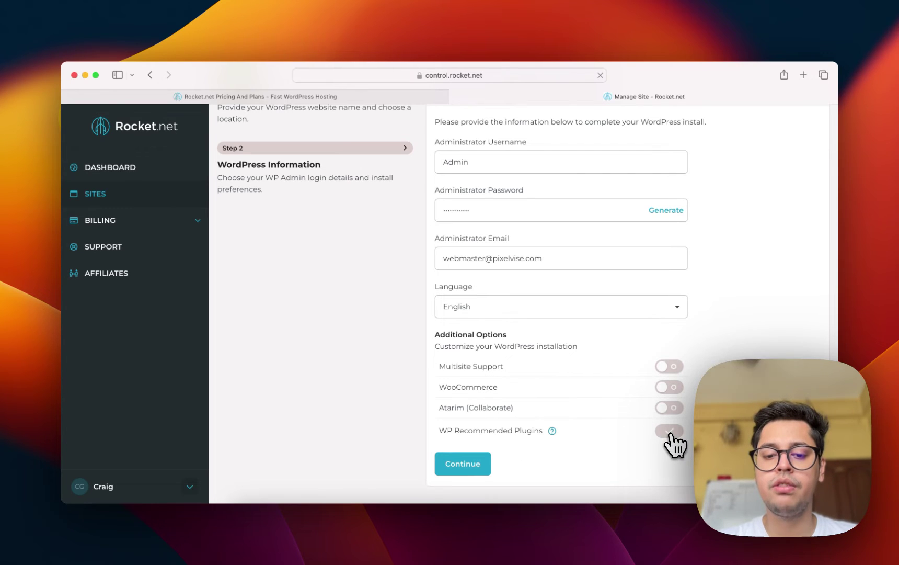
Create the Demo Website site and save the new admin password to the Keychain.
{"action": "left_click", "coordinate": [465, 468]}
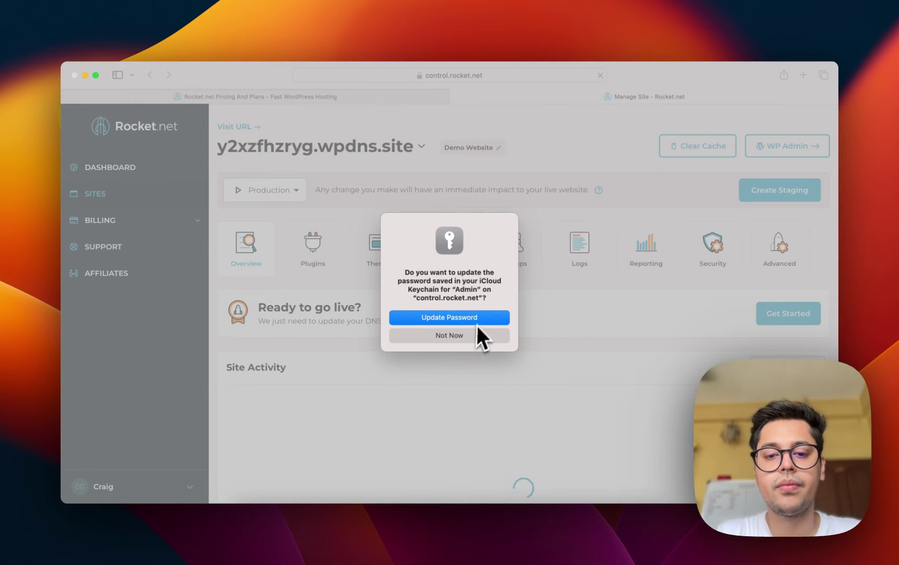
{"action": "left_click", "coordinate": [485, 318]}
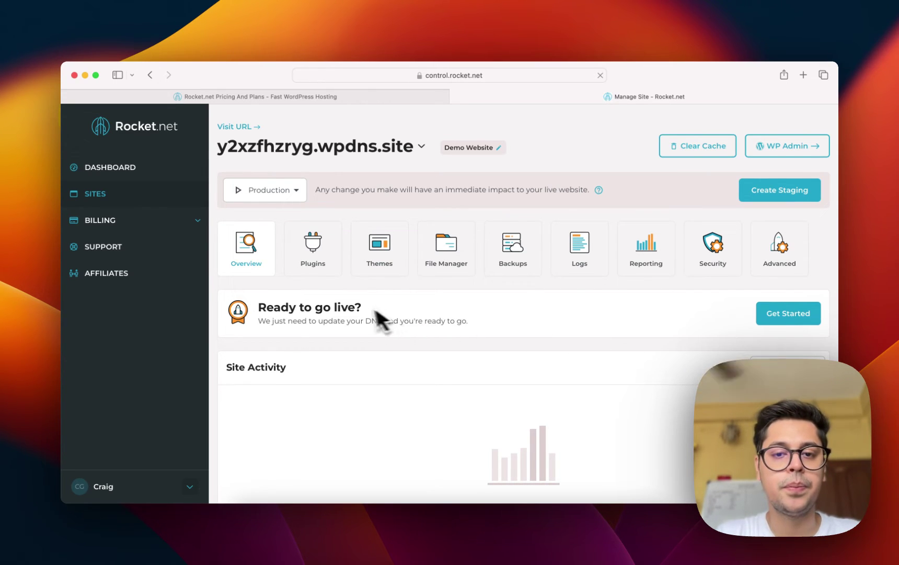
{"action": "scroll", "coordinate": [366, 311], "scroll_direction": "down", "scroll_amount": 1}
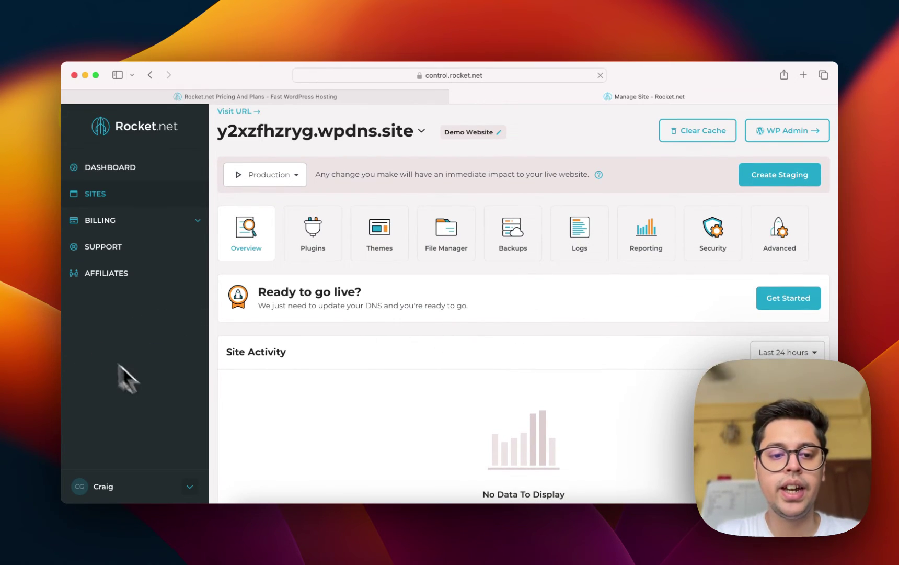
{"action": "scroll", "coordinate": [667, 300], "scroll_direction": "down", "scroll_amount": 5}
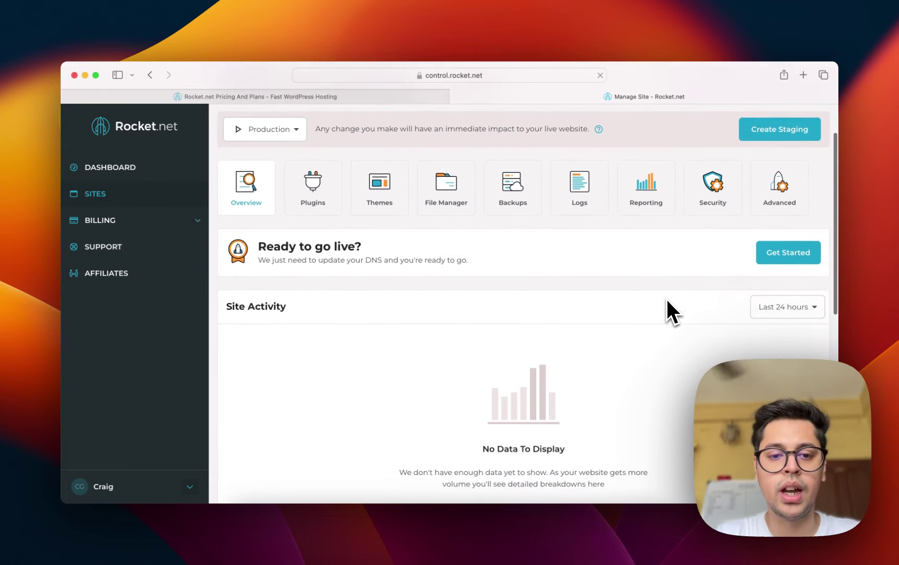
{"action": "scroll", "coordinate": [667, 300], "scroll_direction": "up", "scroll_amount": 5}
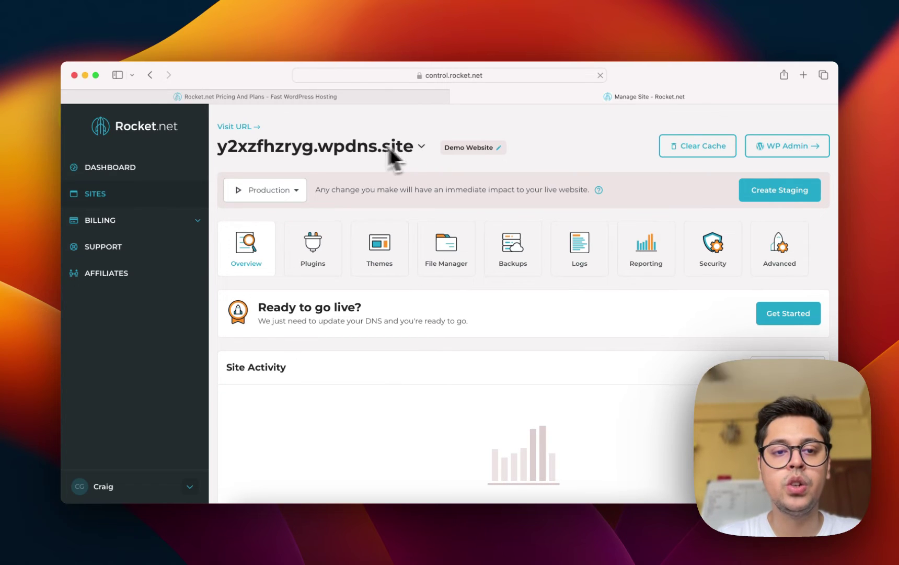
Open the Demo Website's wpdns.site URL in a new tab and scroll through its homepage.
{"action": "left_click", "coordinate": [246, 127]}
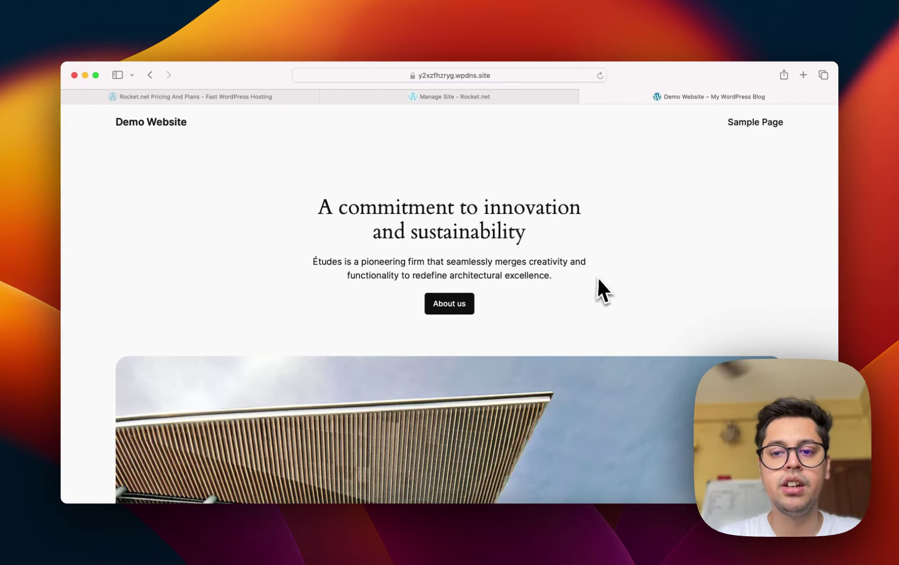
{"action": "scroll", "coordinate": [600, 283], "scroll_direction": "down", "scroll_amount": 10}
{"action": "scroll", "coordinate": [601, 285], "scroll_direction": "down", "scroll_amount": 15}
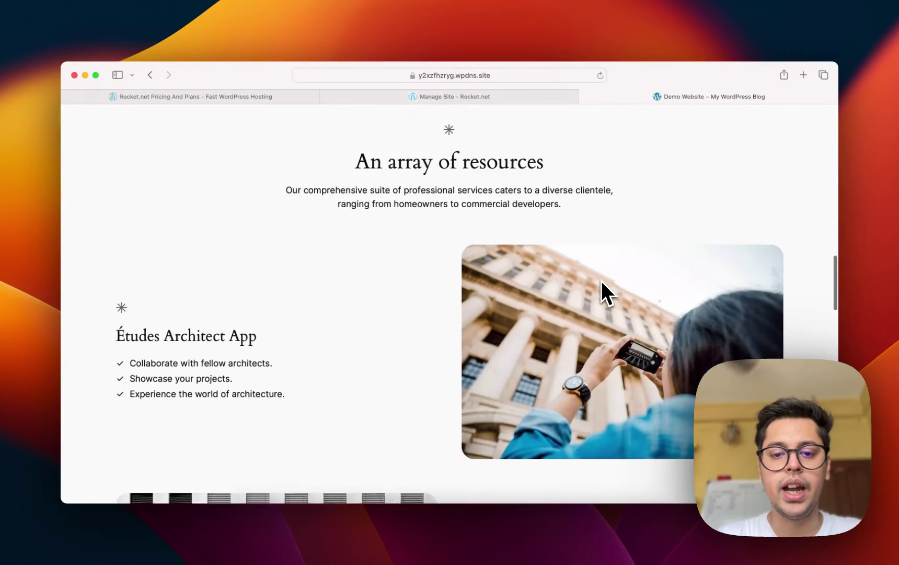
{"action": "scroll", "coordinate": [601, 276], "scroll_direction": "down", "scroll_amount": 4}
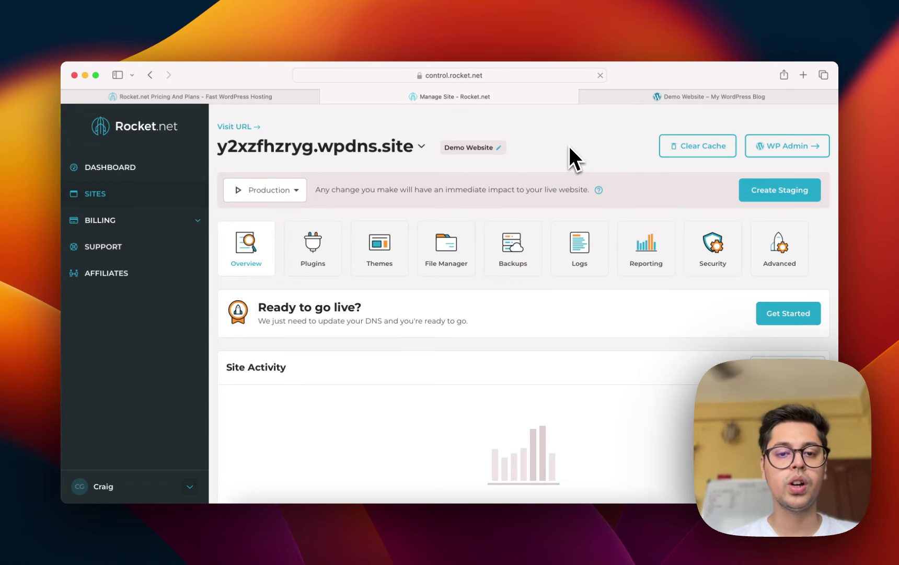
Scroll the site Overview and check the activity time ranges, keeping Last 24 hours.
{"action": "scroll", "coordinate": [570, 149], "scroll_direction": "down", "scroll_amount": 6}
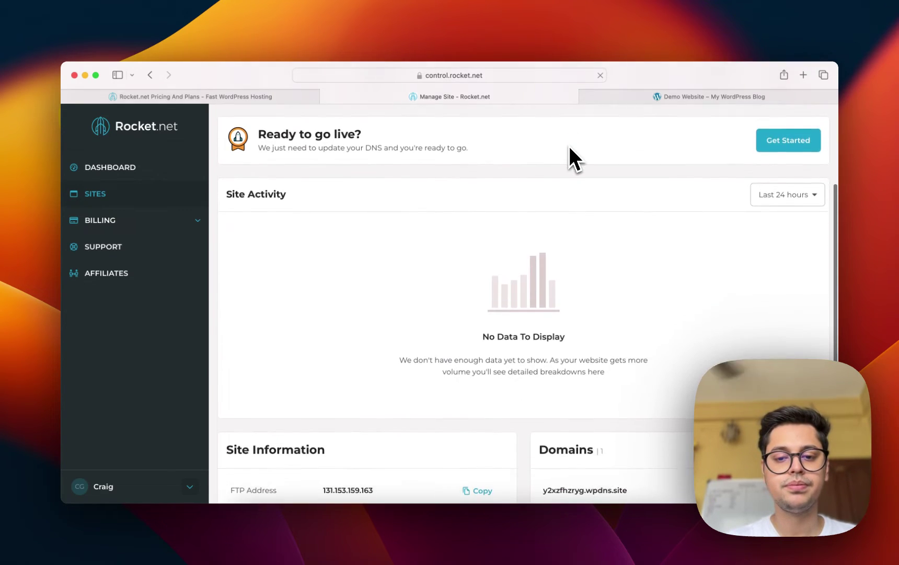
{"action": "scroll", "coordinate": [569, 146], "scroll_direction": "down", "scroll_amount": 4}
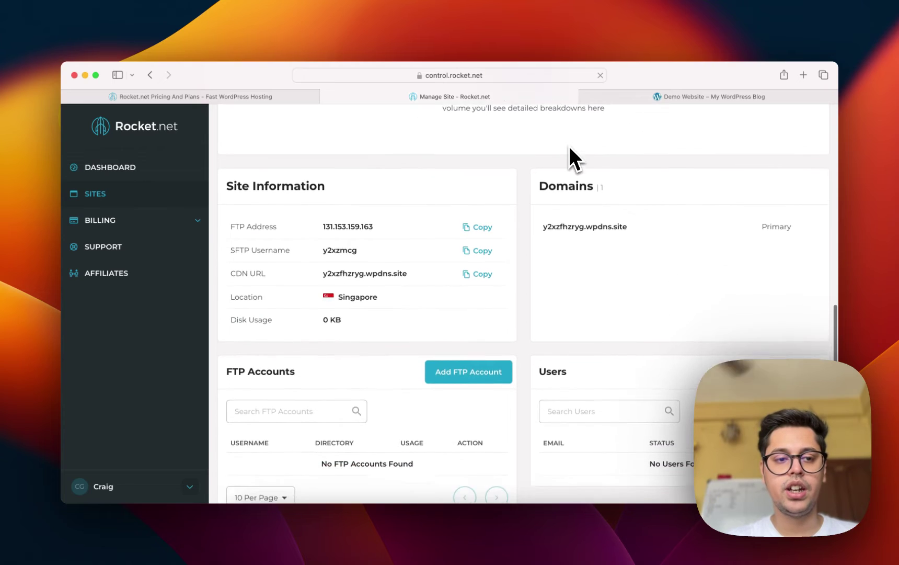
{"action": "scroll", "coordinate": [569, 147], "scroll_direction": "up", "scroll_amount": 10}
{"action": "scroll", "coordinate": [568, 147], "scroll_direction": "up", "scroll_amount": 1}
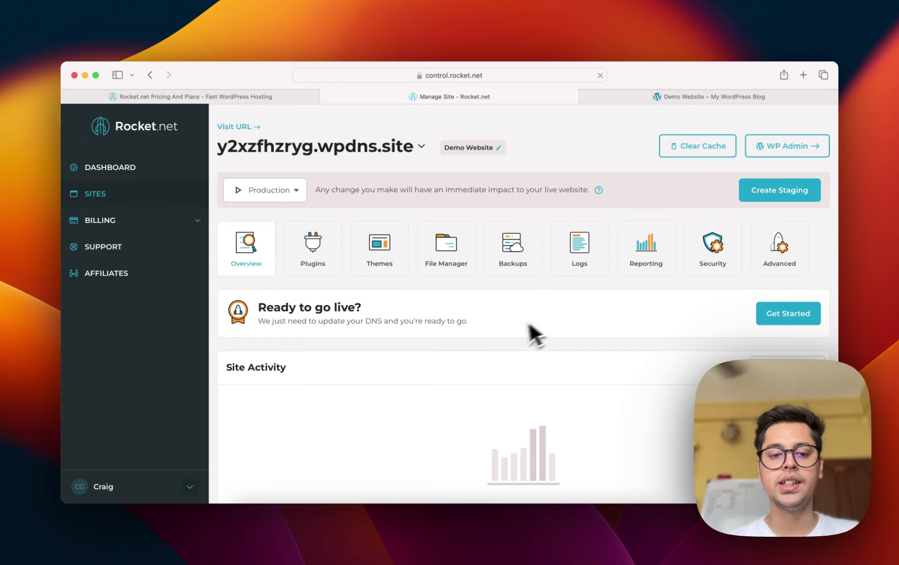
{"action": "scroll", "coordinate": [510, 332], "scroll_direction": "down", "scroll_amount": 5}
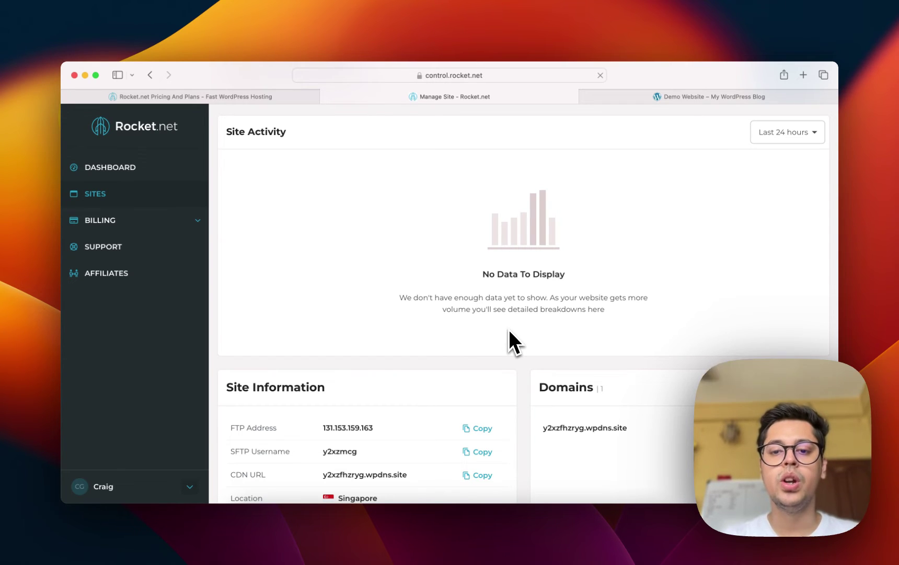
{"action": "scroll", "coordinate": [509, 332], "scroll_direction": "up", "scroll_amount": 1}
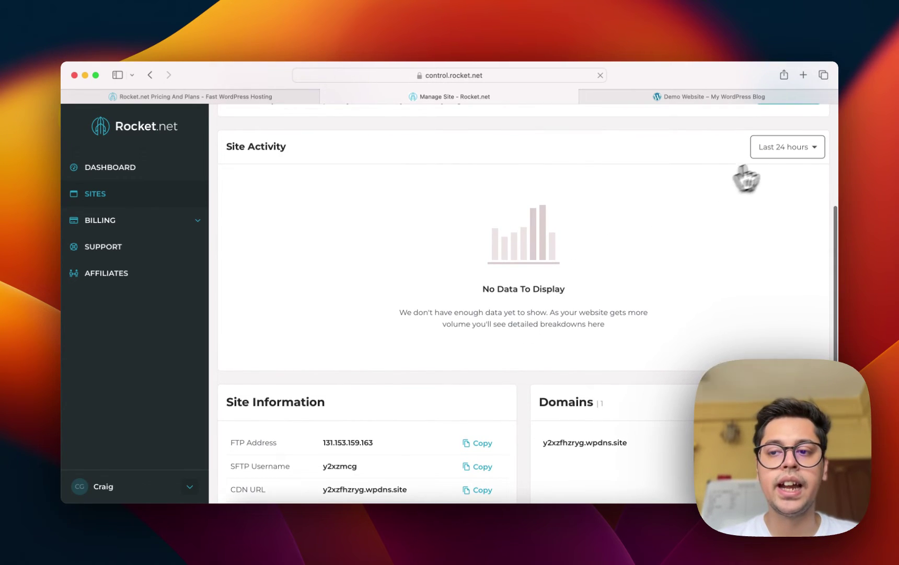
{"action": "left_click", "coordinate": [784, 148]}
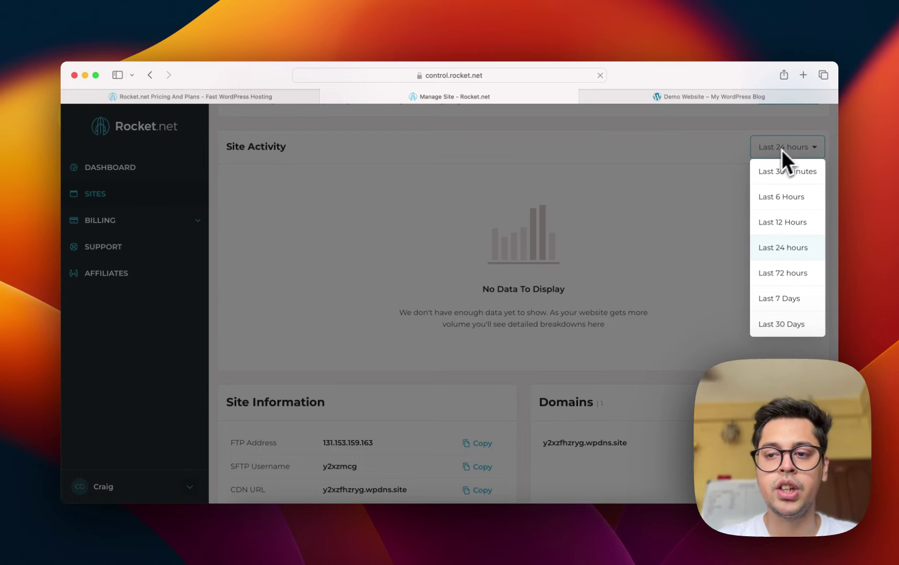
{"action": "left_click", "coordinate": [661, 177]}
{"action": "left_click", "coordinate": [794, 152]}
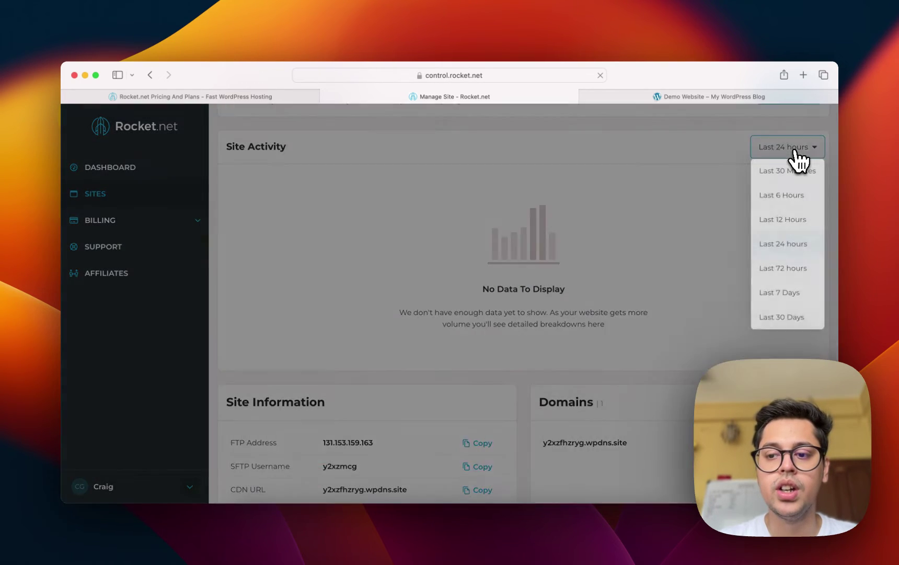
{"action": "left_click", "coordinate": [694, 193]}
Scroll to Site Information and Domains: Singapore, 0 KB disk, one primary wpdns.site domain.
{"action": "scroll", "coordinate": [694, 192], "scroll_direction": "down", "scroll_amount": 3}
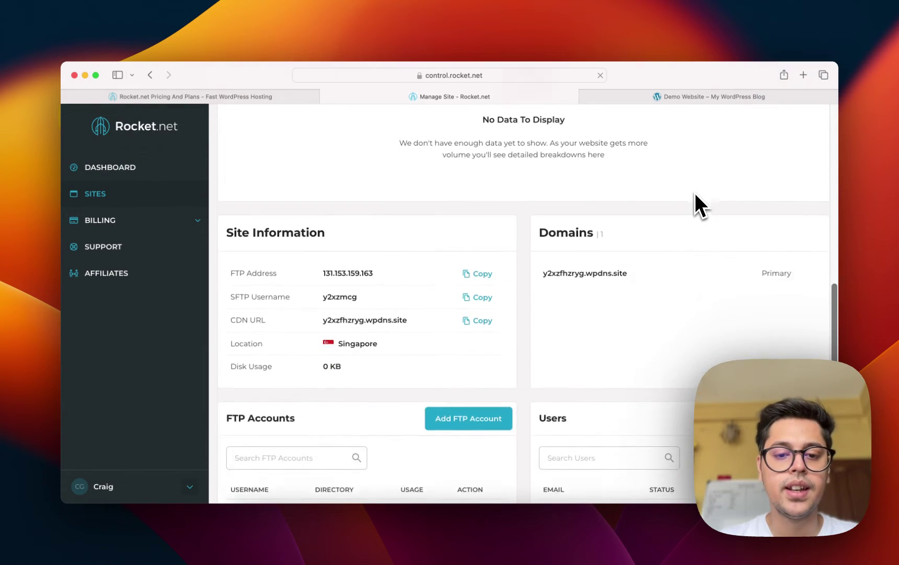
{"action": "scroll", "coordinate": [696, 194], "scroll_direction": "down", "scroll_amount": 2}
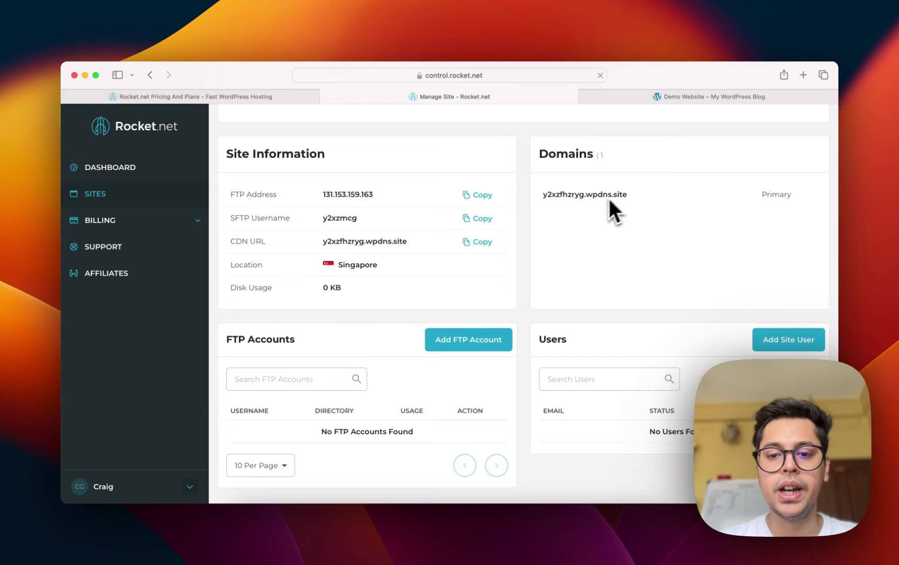
{"action": "scroll", "coordinate": [574, 292], "scroll_direction": "down", "scroll_amount": 1}
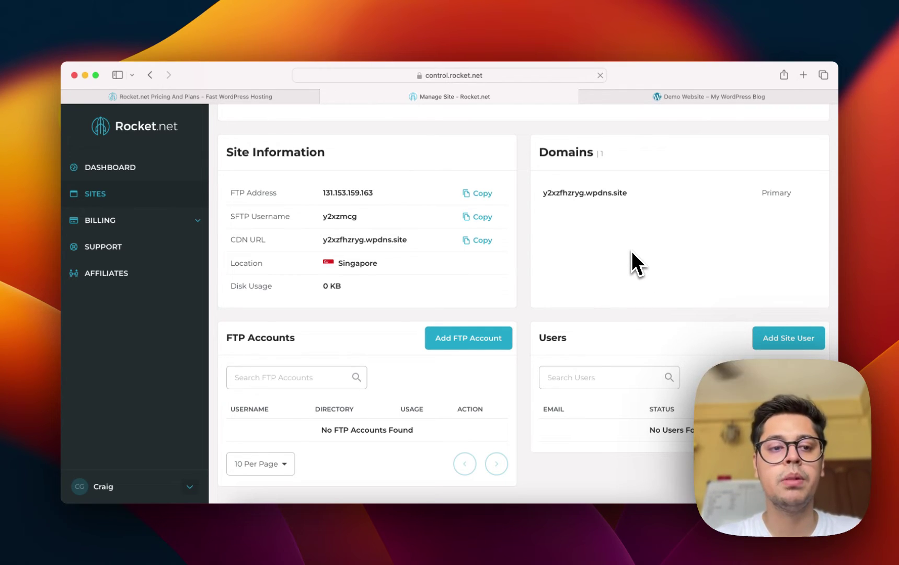
{"action": "scroll", "coordinate": [631, 254], "scroll_direction": "up", "scroll_amount": 5}
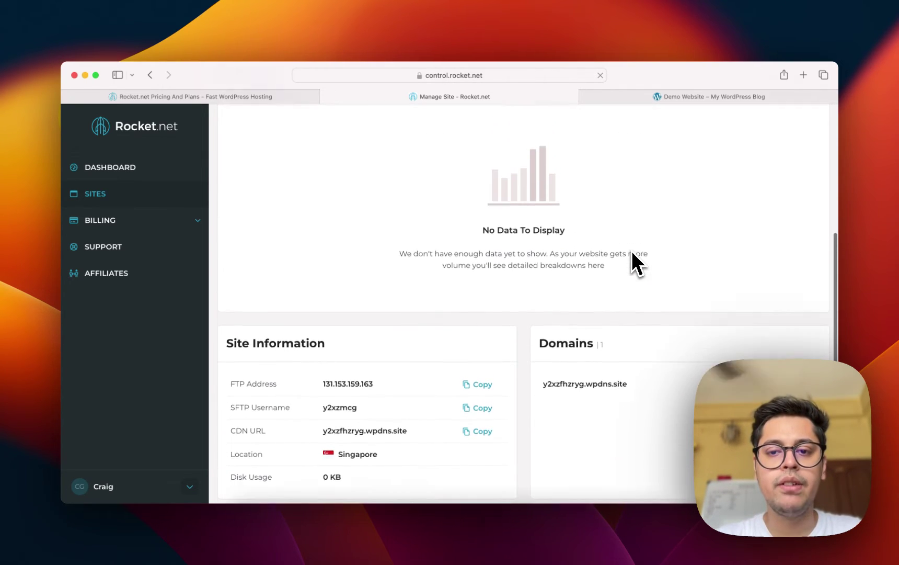
{"action": "scroll", "coordinate": [632, 253], "scroll_direction": "up", "scroll_amount": 7}
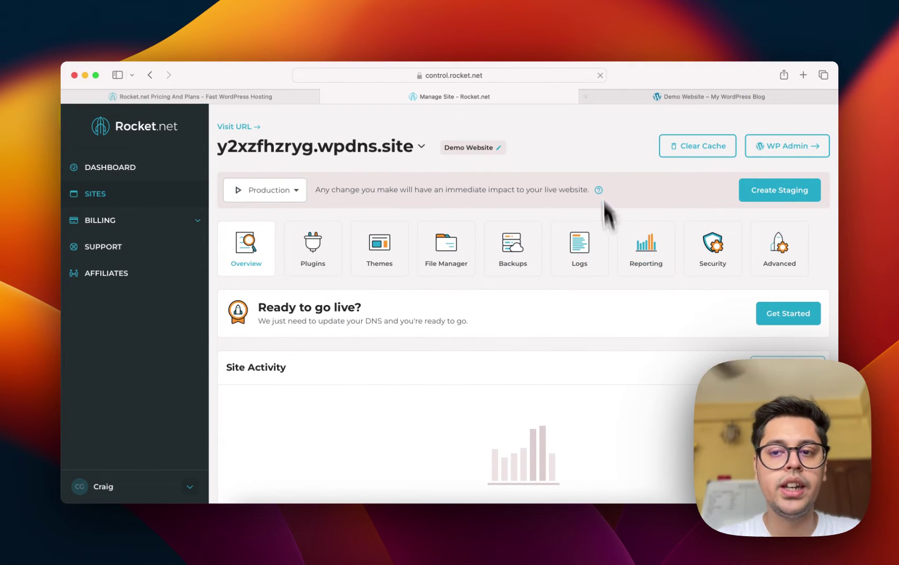
{"action": "mouse_move", "coordinate": [641, 96]}
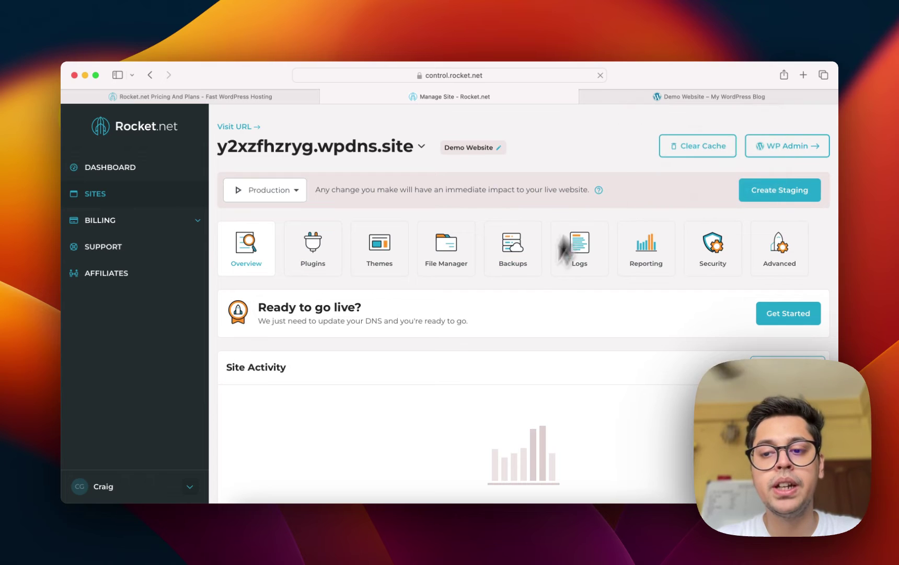
{"action": "scroll", "coordinate": [524, 316], "scroll_direction": "down", "scroll_amount": 8}
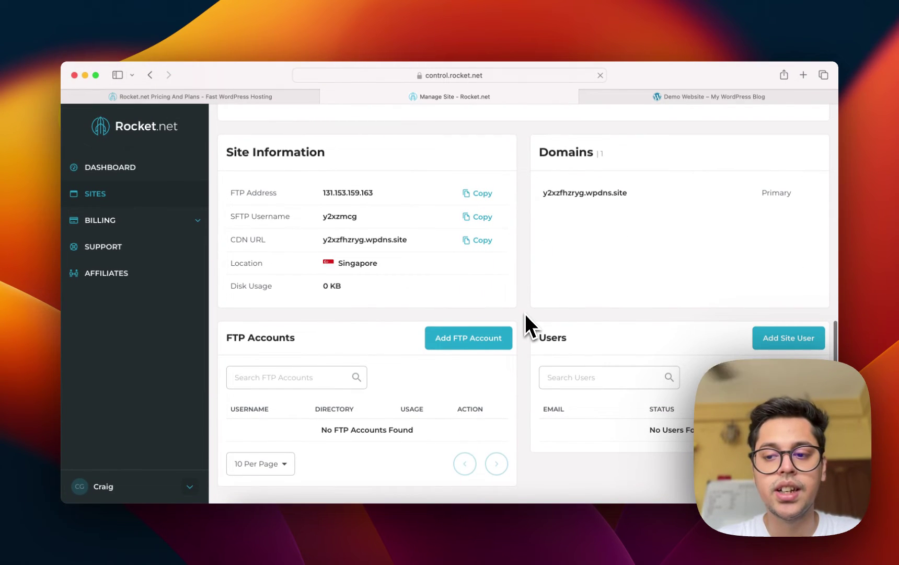
{"action": "scroll", "coordinate": [506, 266], "scroll_direction": "up", "scroll_amount": 4}
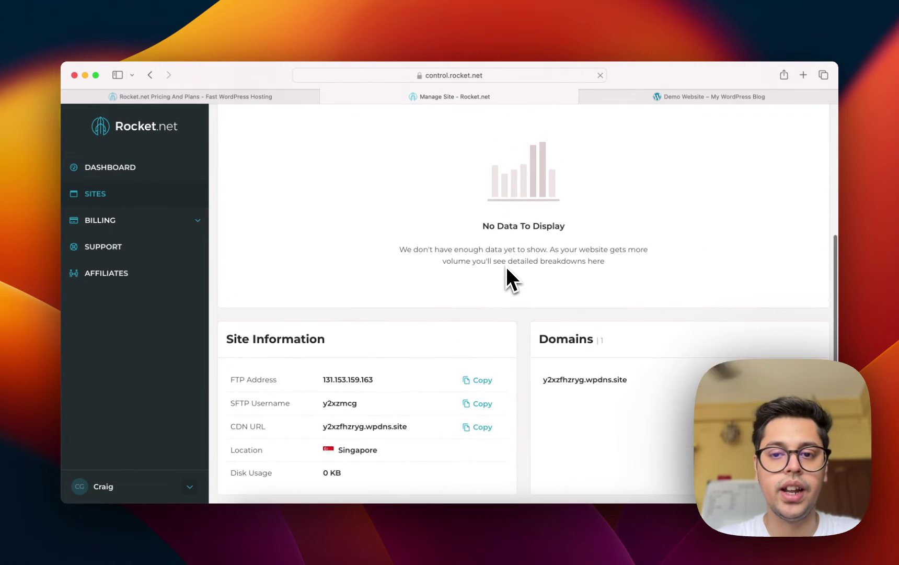
{"action": "scroll", "coordinate": [506, 265], "scroll_direction": "up", "scroll_amount": 6}
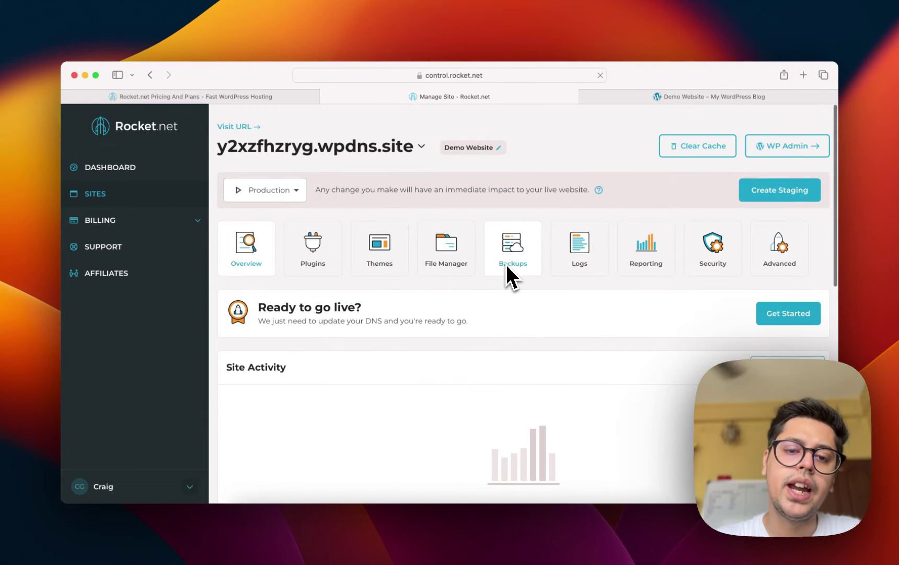
Install the Elementor Website Builder plugin from the site's Plugins page.
{"action": "left_click", "coordinate": [335, 267]}
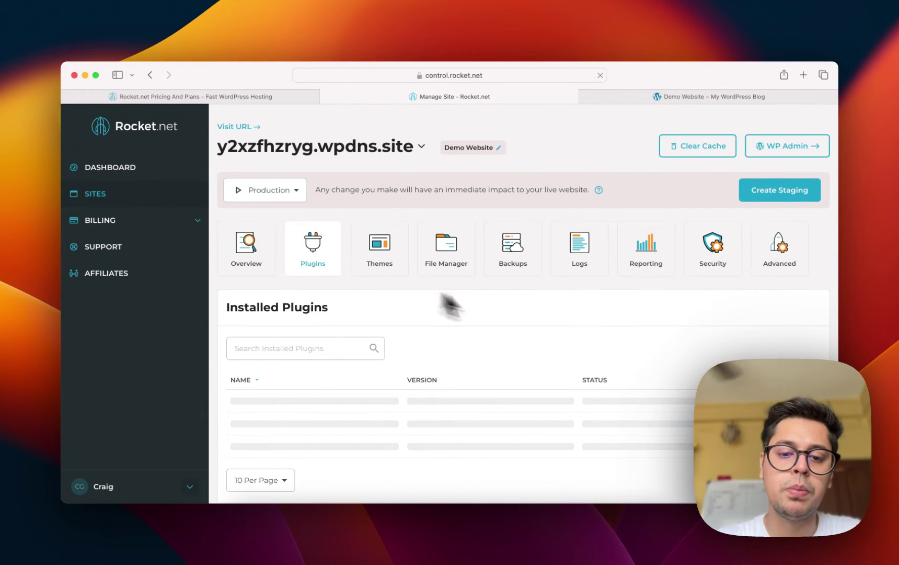
{"action": "scroll", "coordinate": [531, 319], "scroll_direction": "down", "scroll_amount": 3}
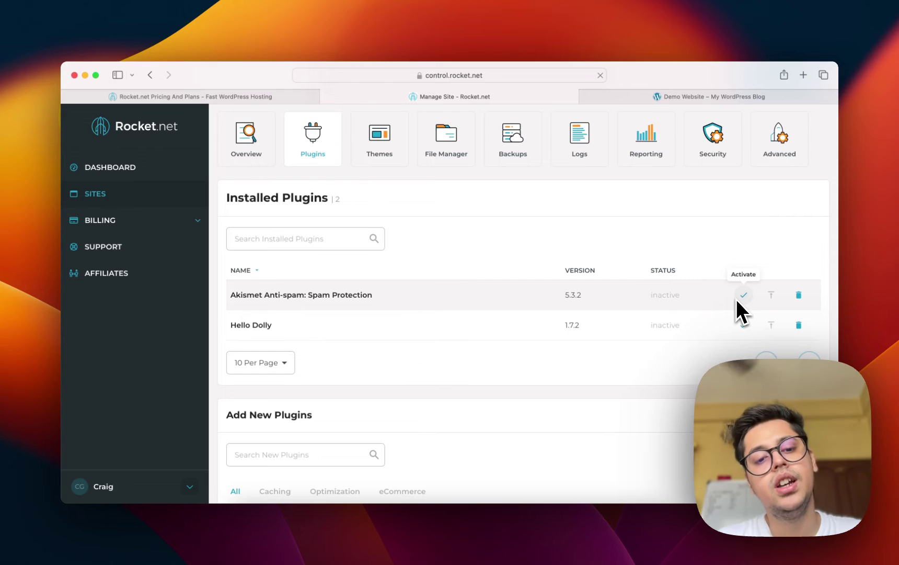
{"action": "scroll", "coordinate": [491, 373], "scroll_direction": "down", "scroll_amount": 3}
{"action": "scroll", "coordinate": [486, 356], "scroll_direction": "down", "scroll_amount": 2}
{"action": "scroll", "coordinate": [397, 309], "scroll_direction": "down", "scroll_amount": 4}
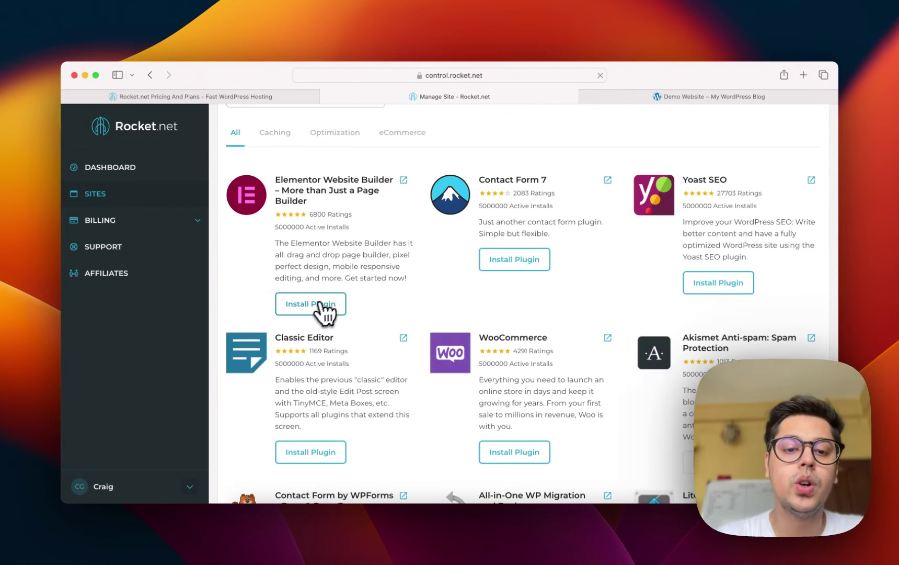
{"action": "left_click", "coordinate": [314, 309]}
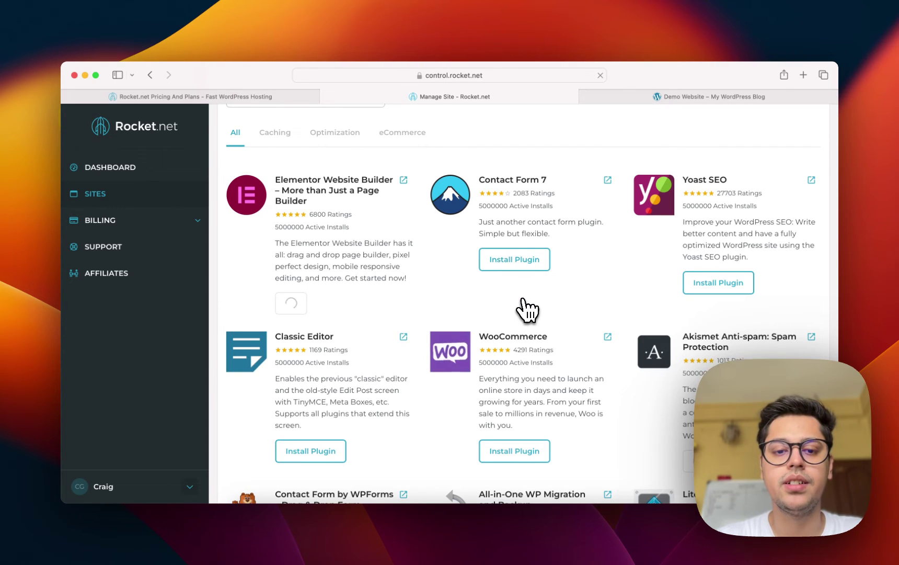
Look at the live Demo Website tab, then return to Rocket.net site management.
{"action": "scroll", "coordinate": [520, 358], "scroll_direction": "up", "scroll_amount": 2}
{"action": "scroll", "coordinate": [521, 358], "scroll_direction": "up", "scroll_amount": 1}
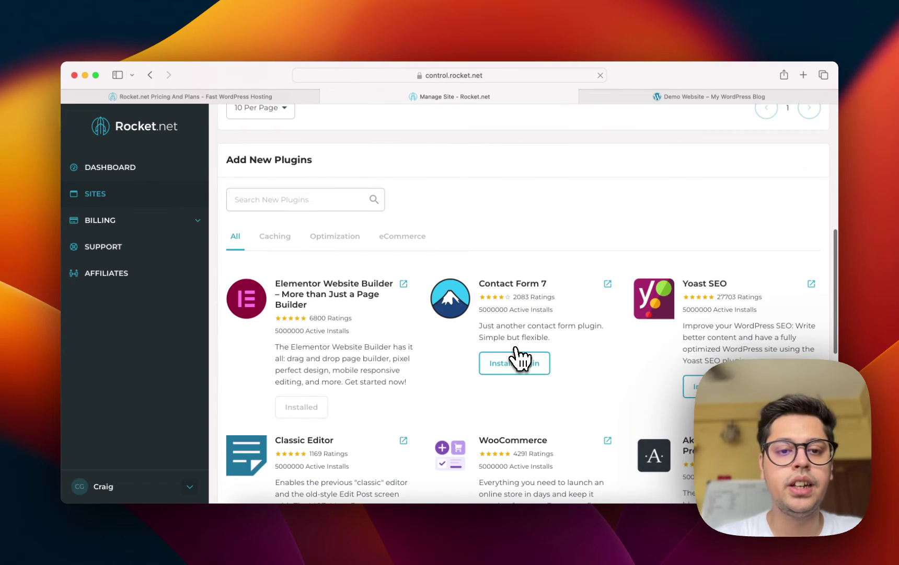
{"action": "scroll", "coordinate": [520, 361], "scroll_direction": "down", "scroll_amount": 5}
{"action": "left_click", "coordinate": [679, 98]}
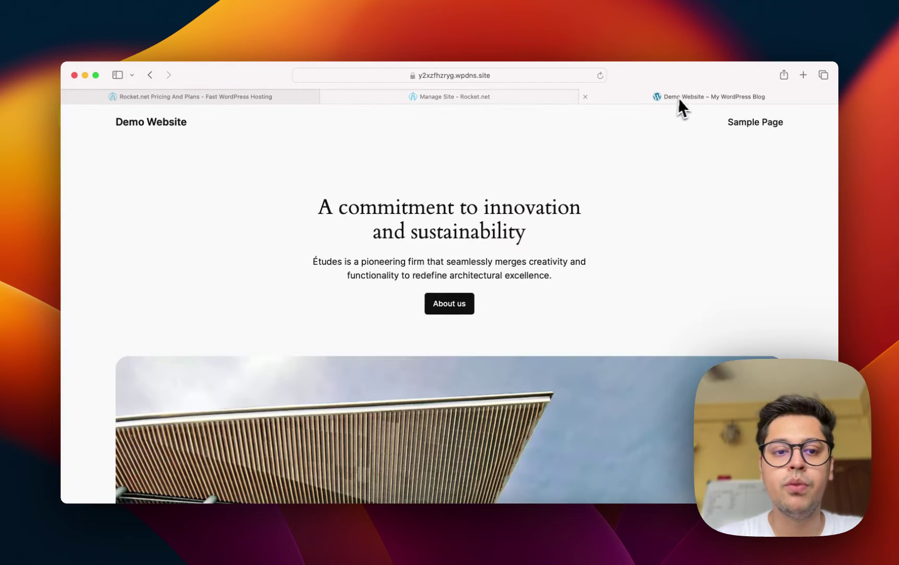
{"action": "left_click", "coordinate": [489, 97]}
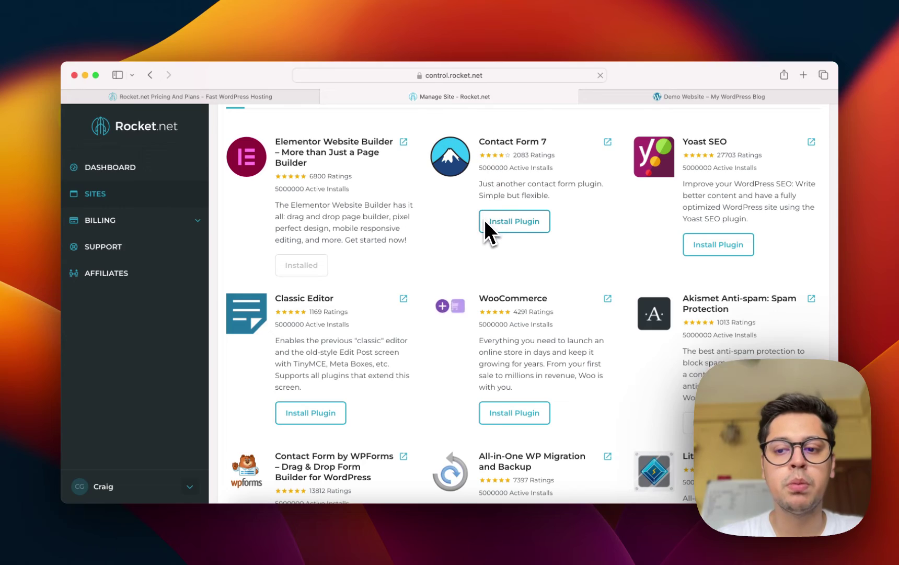
{"action": "scroll", "coordinate": [484, 220], "scroll_direction": "down", "scroll_amount": 7}
{"action": "scroll", "coordinate": [484, 220], "scroll_direction": "down", "scroll_amount": 5}
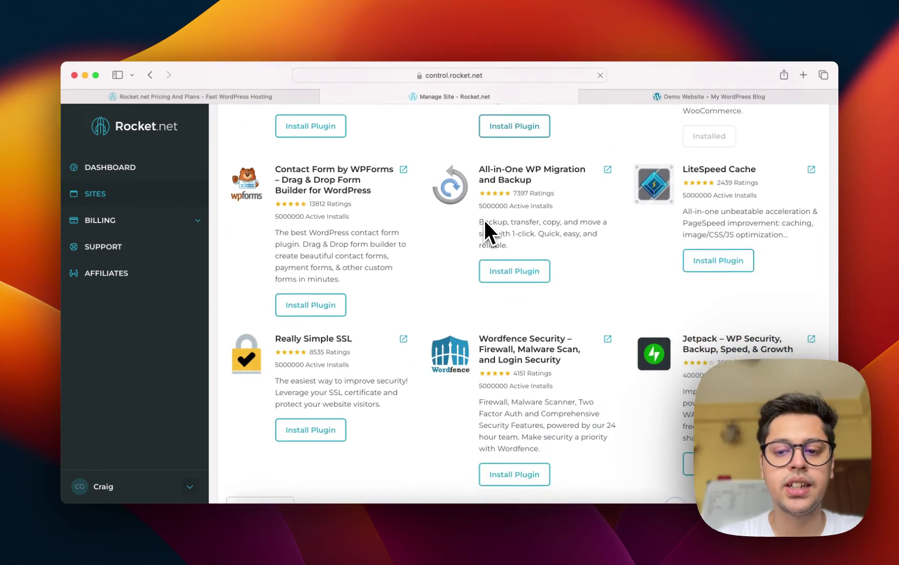
{"action": "scroll", "coordinate": [485, 220], "scroll_direction": "up", "scroll_amount": 15}
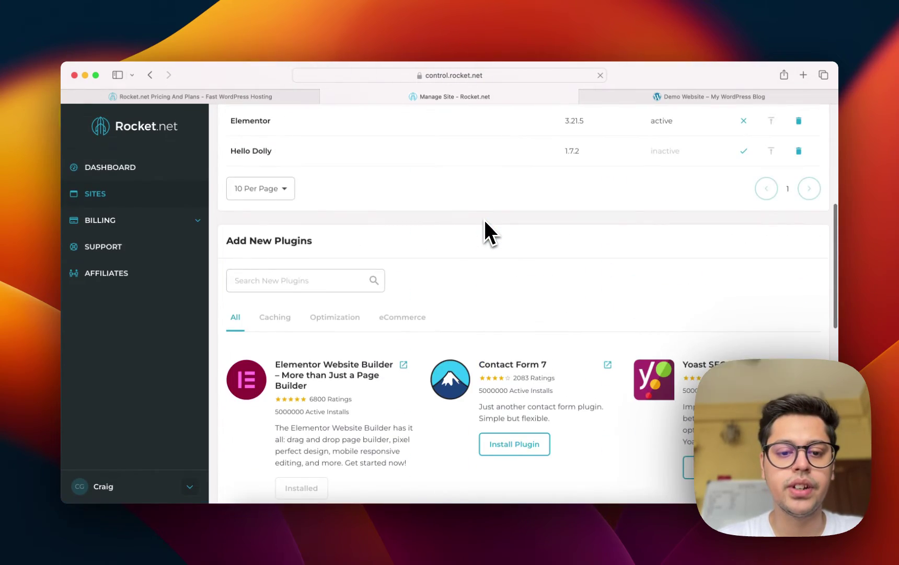
{"action": "scroll", "coordinate": [483, 218], "scroll_direction": "down", "scroll_amount": 6}
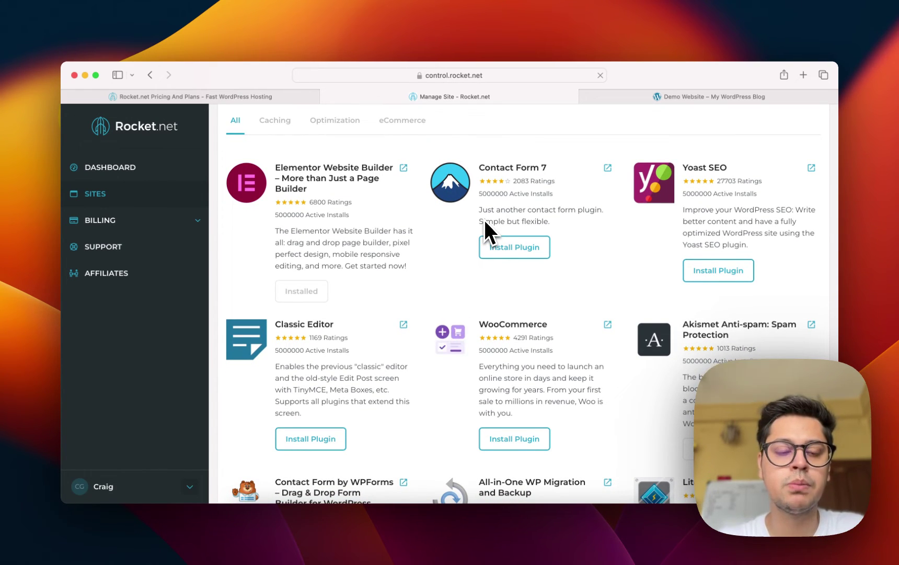
{"action": "scroll", "coordinate": [484, 220], "scroll_direction": "up", "scroll_amount": 4}
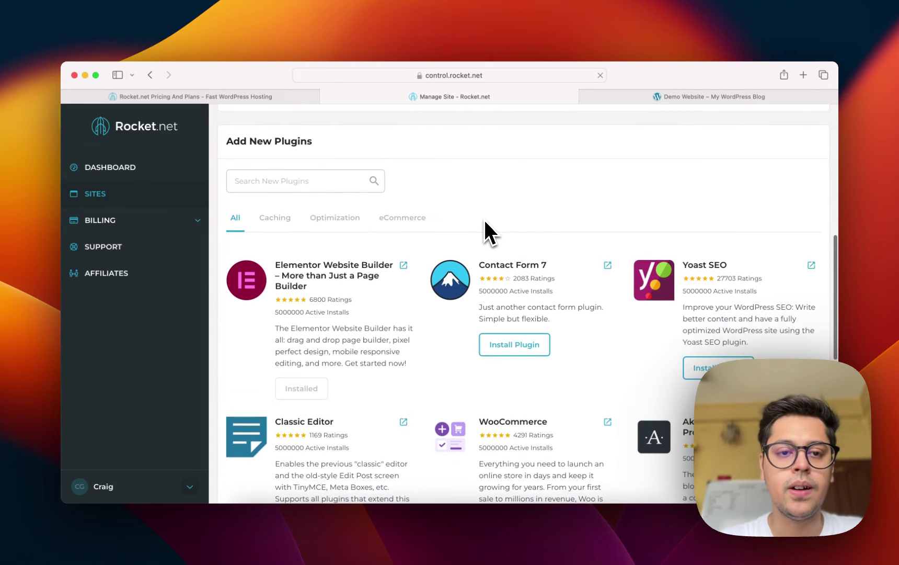
{"action": "scroll", "coordinate": [483, 218], "scroll_direction": "down", "scroll_amount": 1}
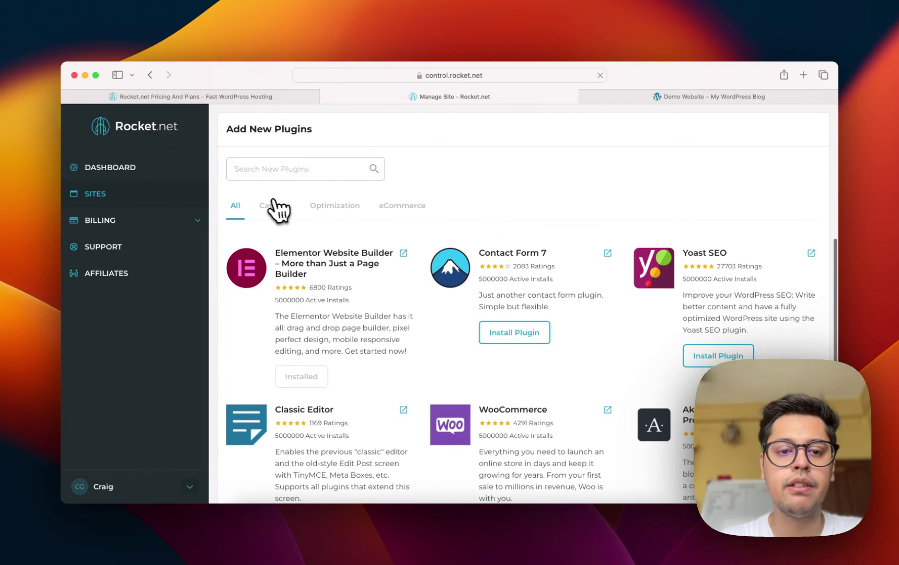
Browse the Caching and Optimization plugin categories, then settle on eCommerce and scroll its list.
{"action": "left_click", "coordinate": [274, 205]}
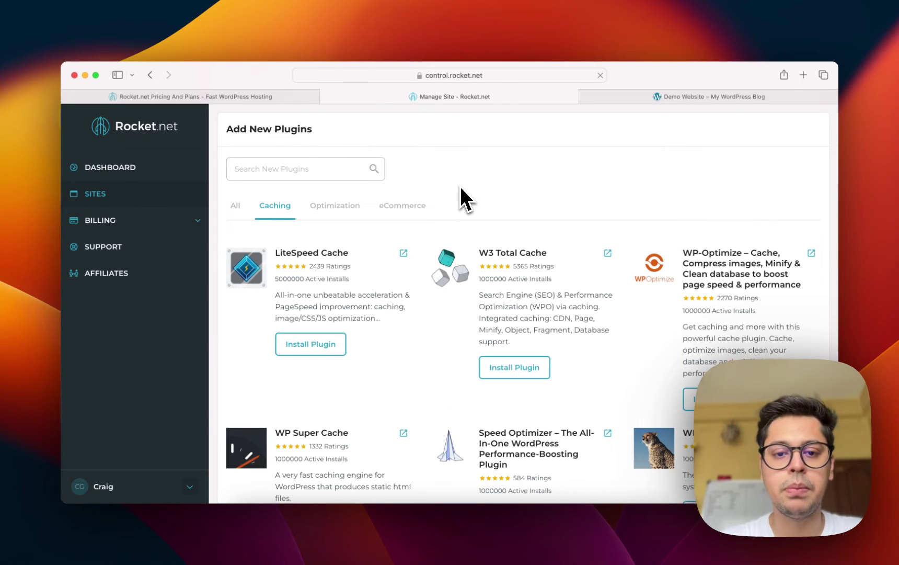
{"action": "left_click", "coordinate": [338, 207]}
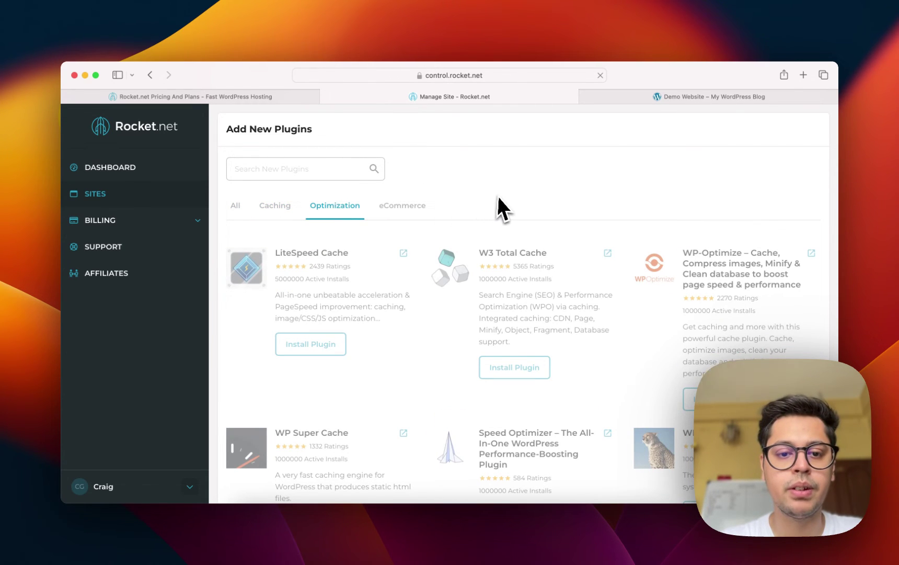
{"action": "left_click", "coordinate": [410, 206]}
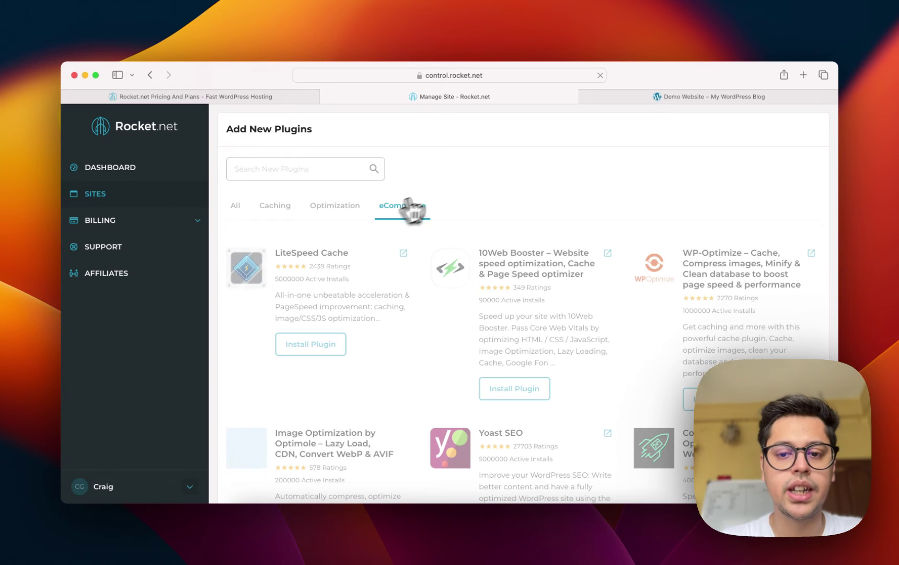
{"action": "scroll", "coordinate": [541, 251], "scroll_direction": "down", "scroll_amount": 5}
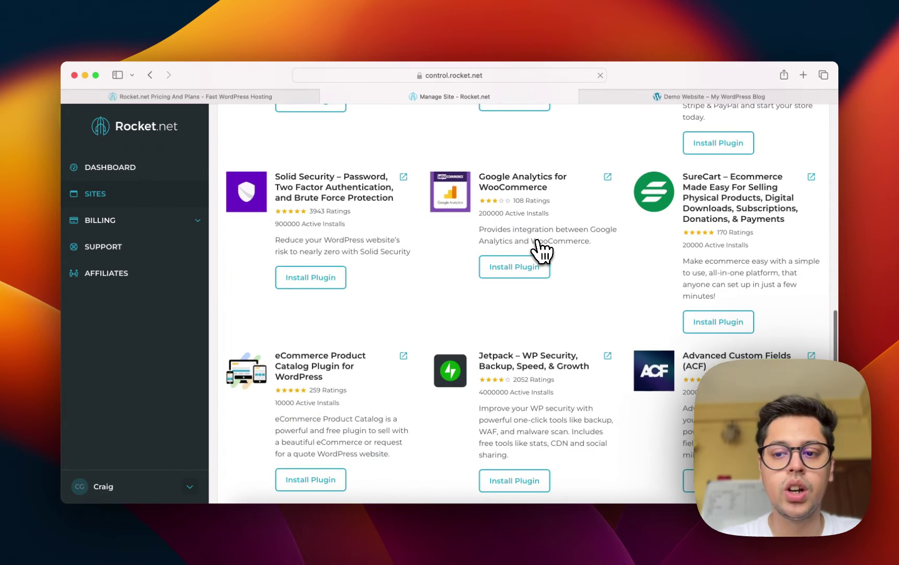
{"action": "scroll", "coordinate": [541, 251], "scroll_direction": "down", "scroll_amount": 5}
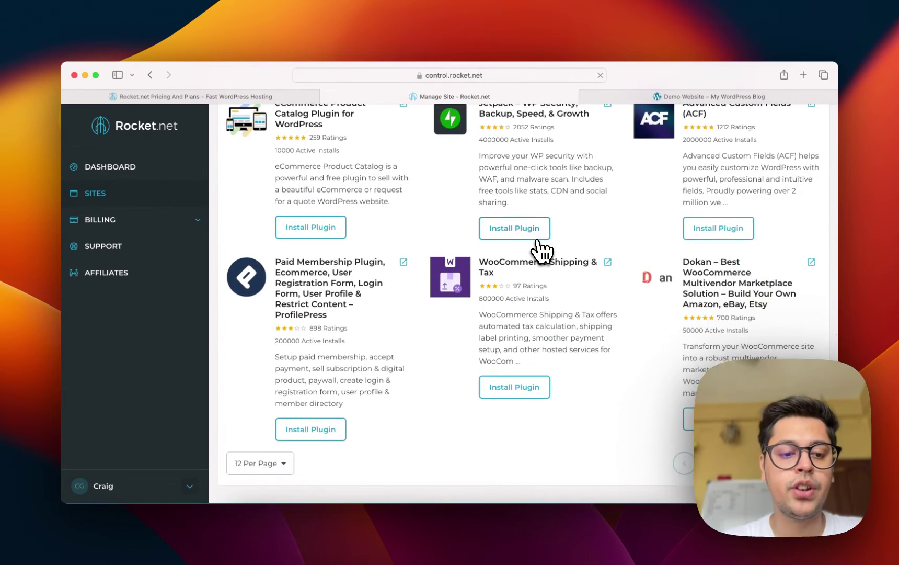
{"action": "scroll", "coordinate": [541, 251], "scroll_direction": "up", "scroll_amount": 10}
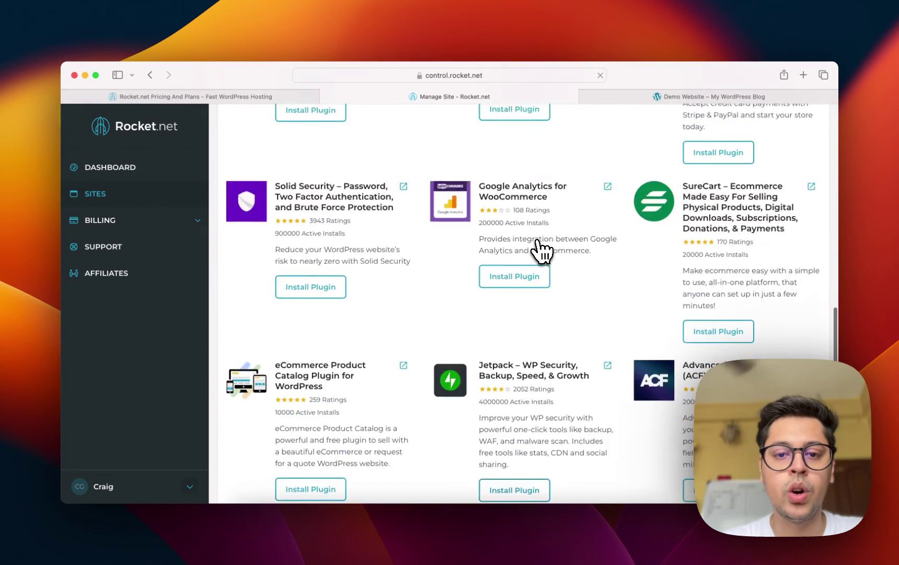
{"action": "scroll", "coordinate": [542, 251], "scroll_direction": "up", "scroll_amount": 4}
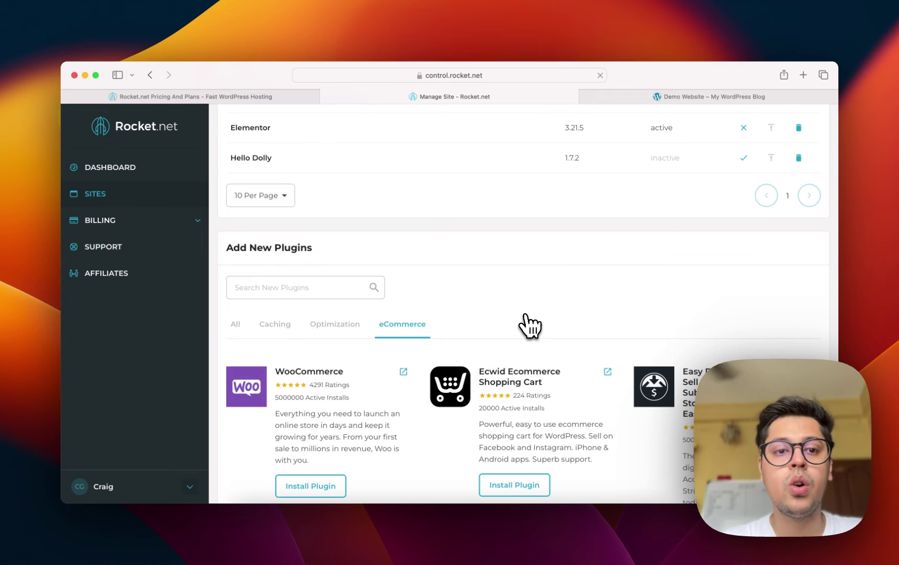
{"action": "scroll", "coordinate": [529, 326], "scroll_direction": "up", "scroll_amount": 6}
{"action": "scroll", "coordinate": [528, 325], "scroll_direction": "up", "scroll_amount": 2}
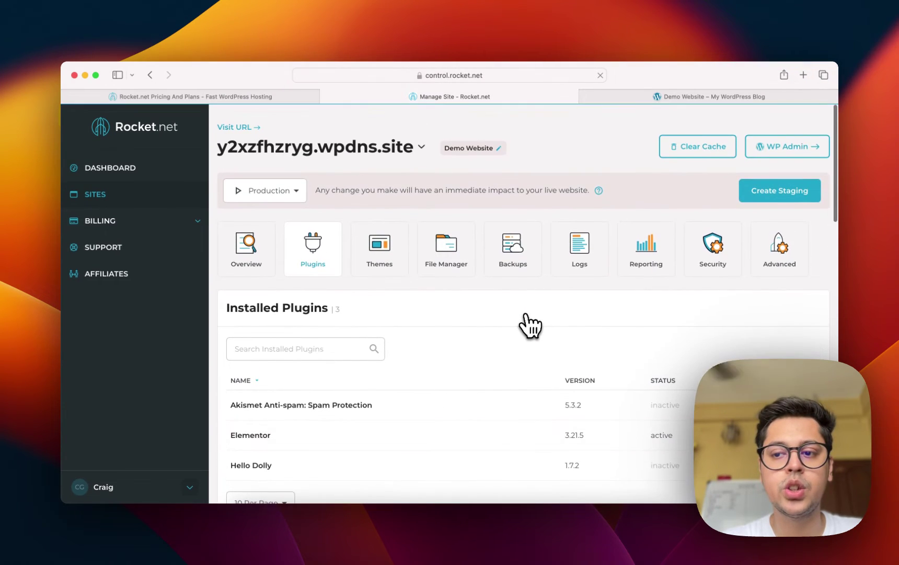
Open the site's WordPress admin, dismiss the Elementor setup wizard, and return to the Rocket.net tab.
{"action": "left_click", "coordinate": [786, 145]}
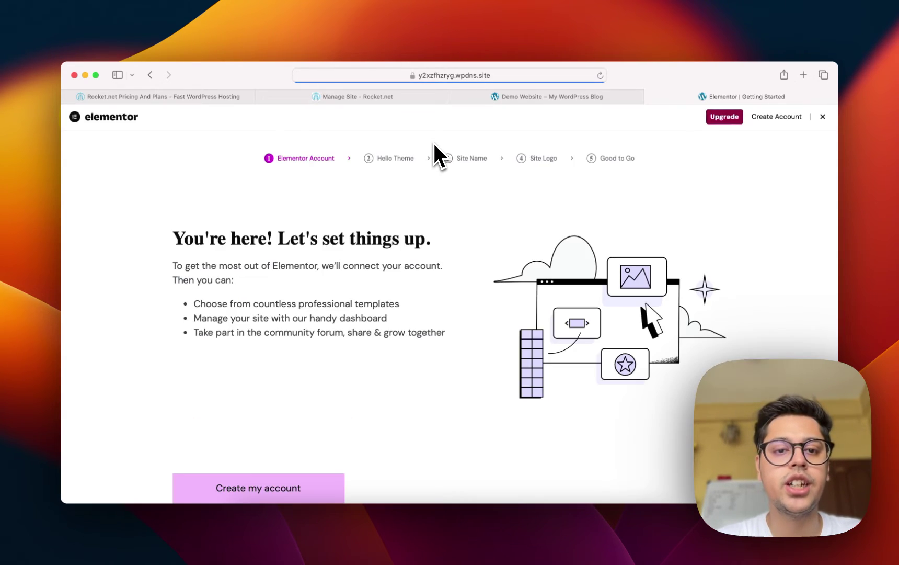
{"action": "left_click", "coordinate": [823, 116]}
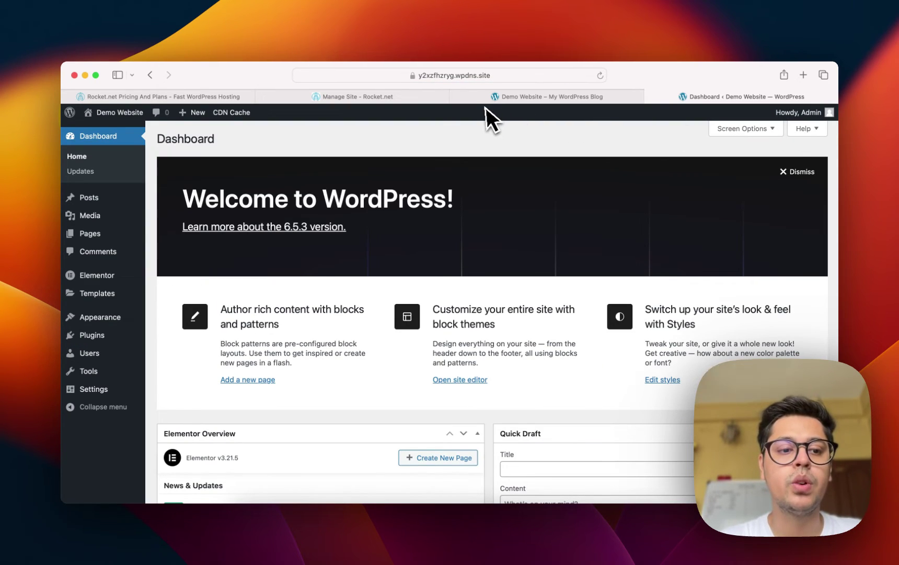
{"action": "left_click", "coordinate": [342, 97]}
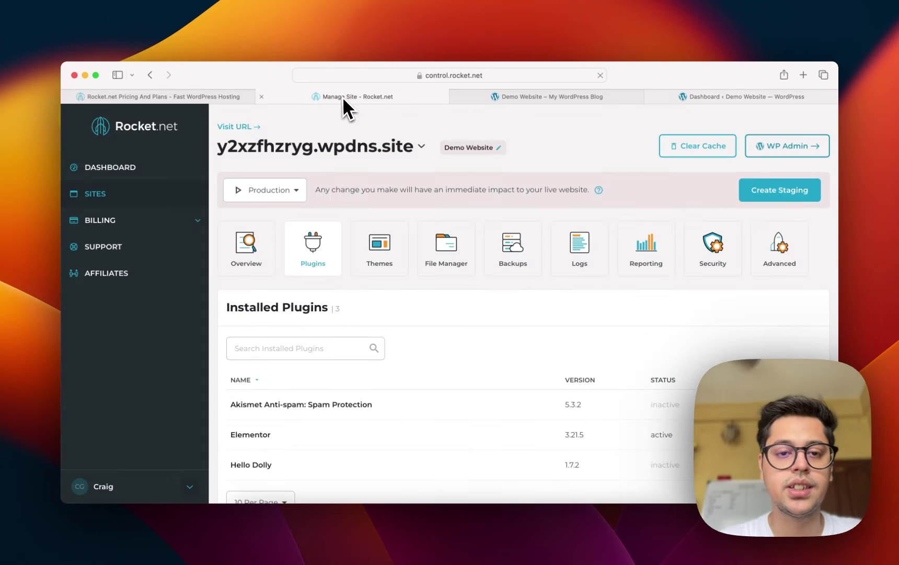
Install LiteSpeed Cache from the Caching plugins and bring up the site's WordPress Plugins page.
{"action": "scroll", "coordinate": [398, 326], "scroll_direction": "down", "scroll_amount": 5}
{"action": "scroll", "coordinate": [398, 339], "scroll_direction": "down", "scroll_amount": 5}
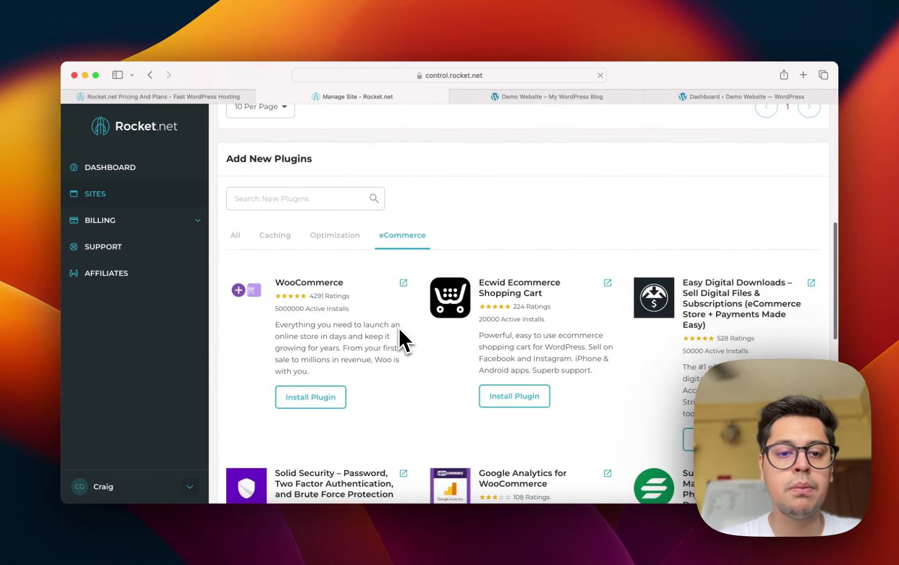
{"action": "left_click", "coordinate": [272, 208]}
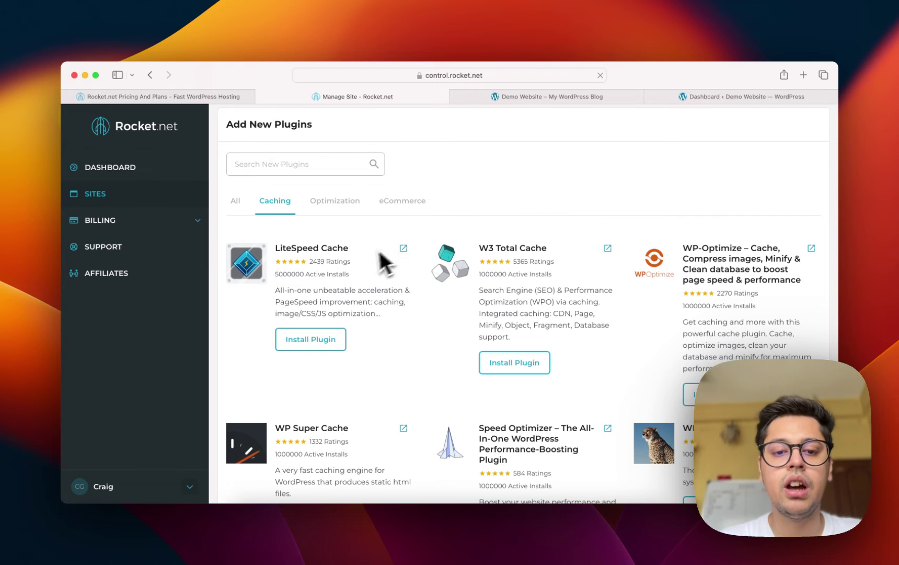
{"action": "scroll", "coordinate": [366, 255], "scroll_direction": "down", "scroll_amount": 2}
{"action": "left_click", "coordinate": [315, 295]}
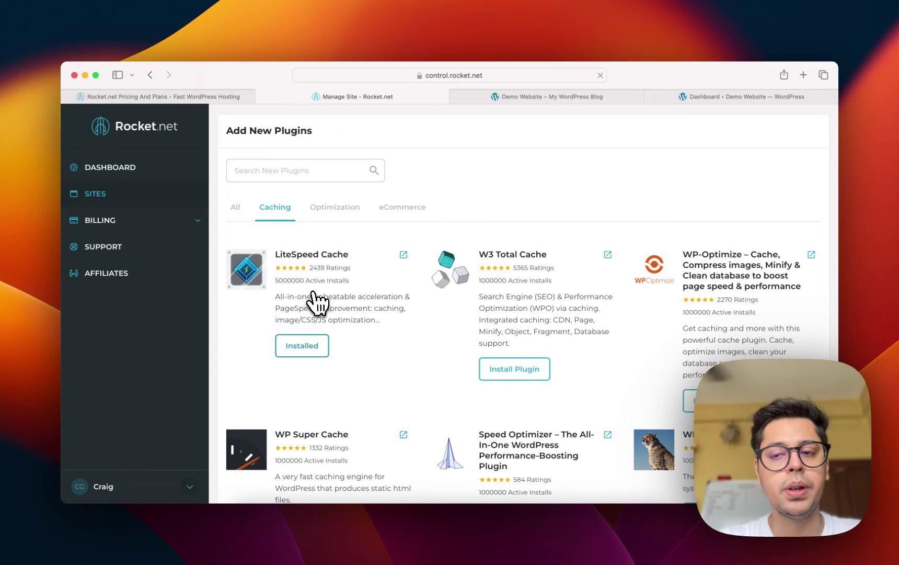
{"action": "left_click", "coordinate": [301, 345]}
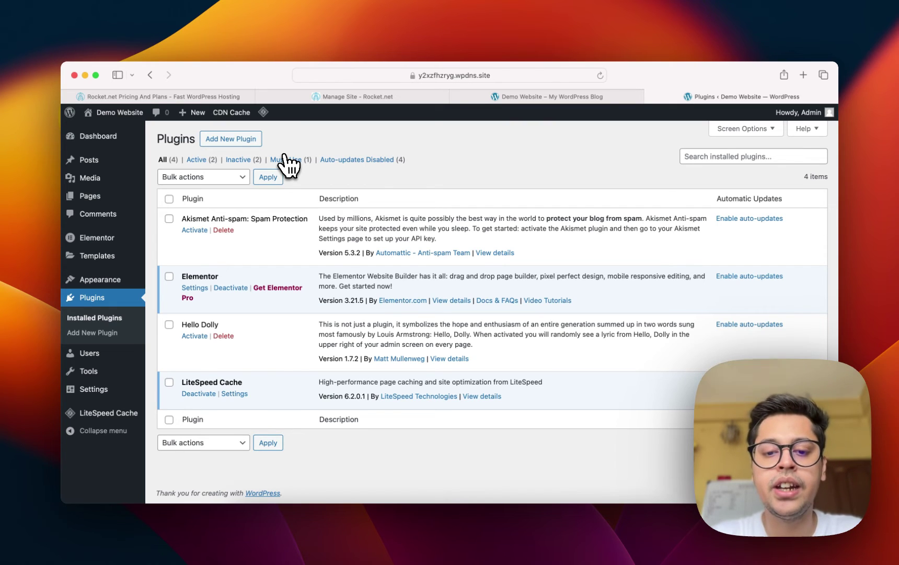
Verify LiteSpeed Cache is listed in WP Admin's plugins, then return to the Rocket.net tab.
{"action": "mouse_move", "coordinate": [96, 150]}
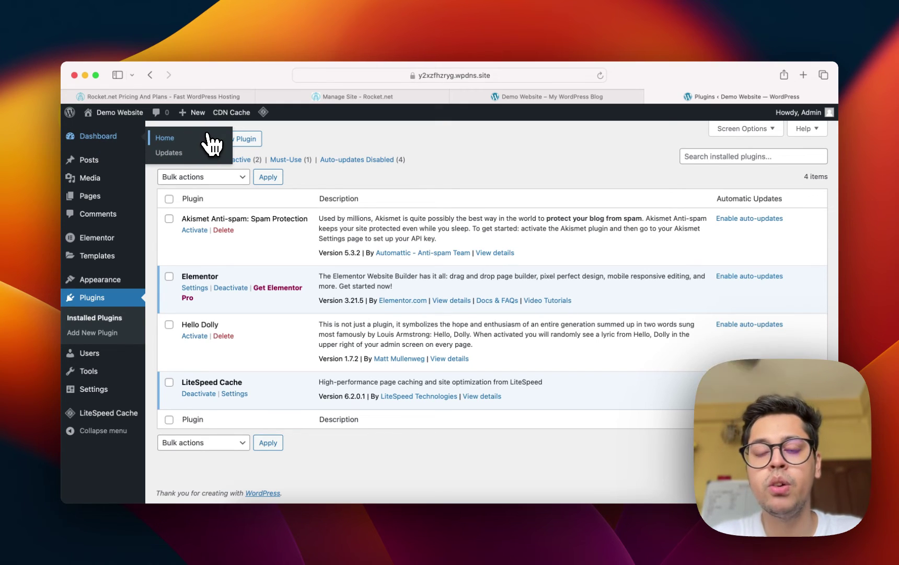
{"action": "mouse_move", "coordinate": [542, 101]}
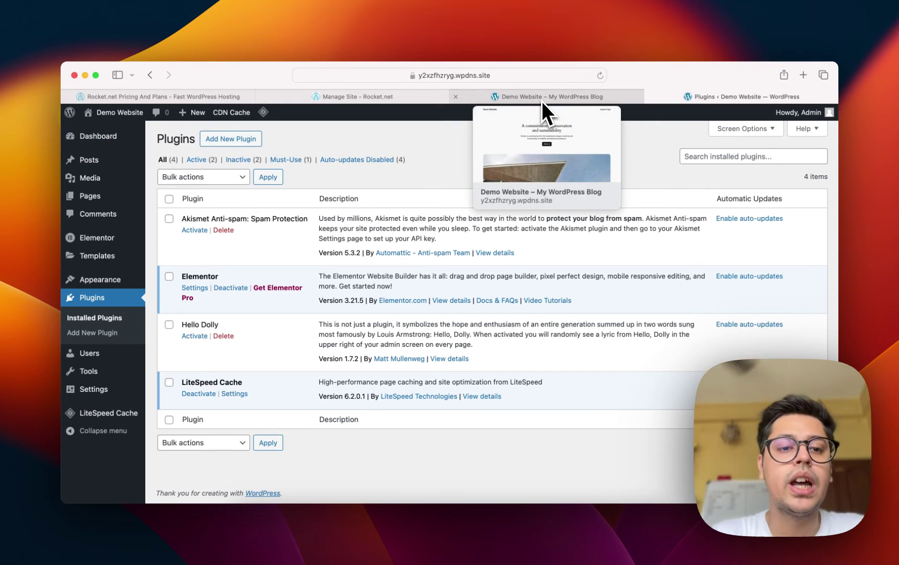
{"action": "left_click", "coordinate": [379, 96]}
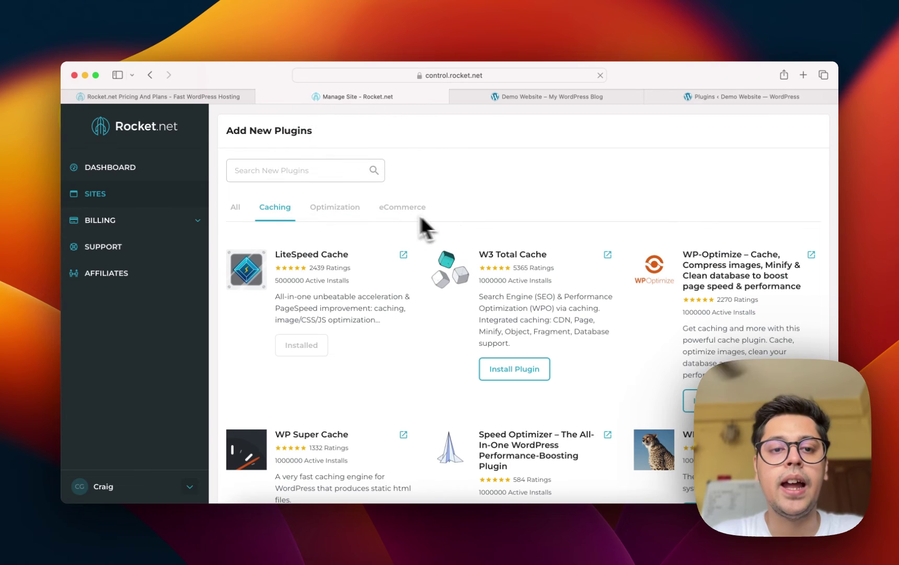
Open the site's Themes section, briefly glancing at the WordPress plugins tab.
{"action": "scroll", "coordinate": [397, 219], "scroll_direction": "up", "scroll_amount": 10}
{"action": "scroll", "coordinate": [621, 204], "scroll_direction": "down", "scroll_amount": 4}
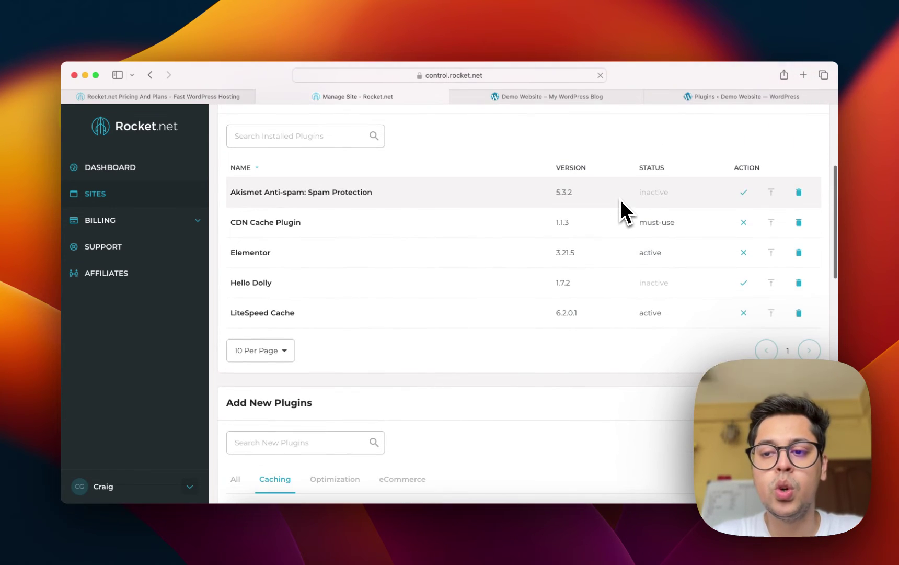
{"action": "scroll", "coordinate": [765, 268], "scroll_direction": "up", "scroll_amount": 5}
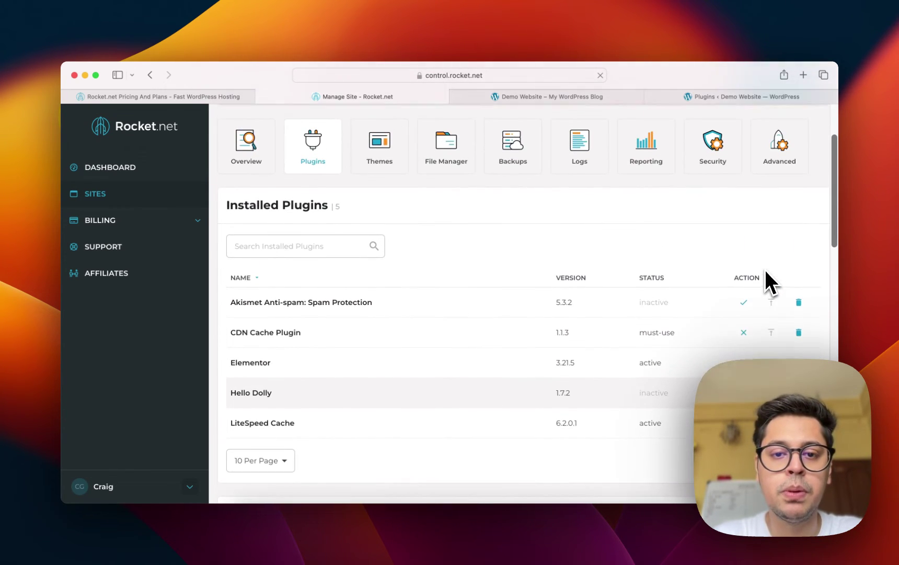
{"action": "left_click", "coordinate": [380, 157]}
{"action": "scroll", "coordinate": [413, 314], "scroll_direction": "down", "scroll_amount": 4}
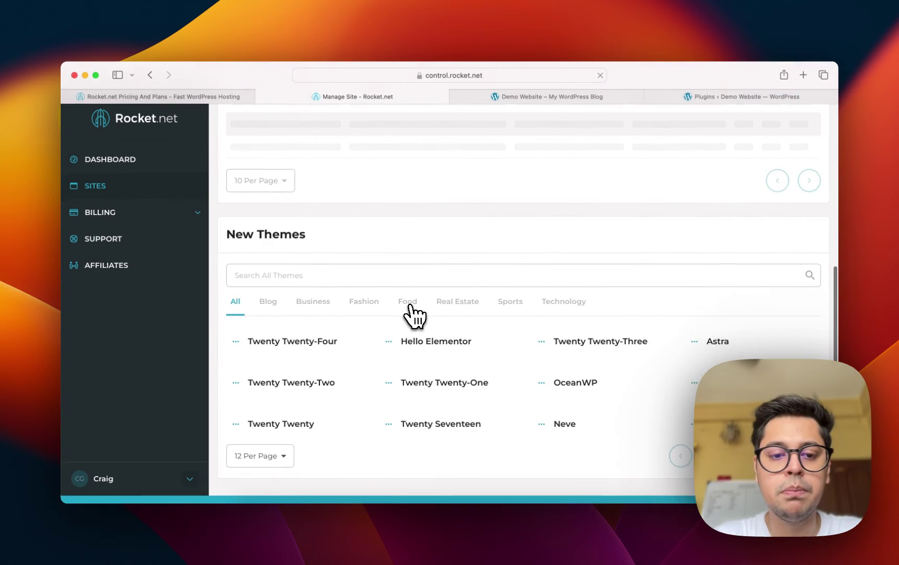
{"action": "scroll", "coordinate": [413, 314], "scroll_direction": "down", "scroll_amount": 5}
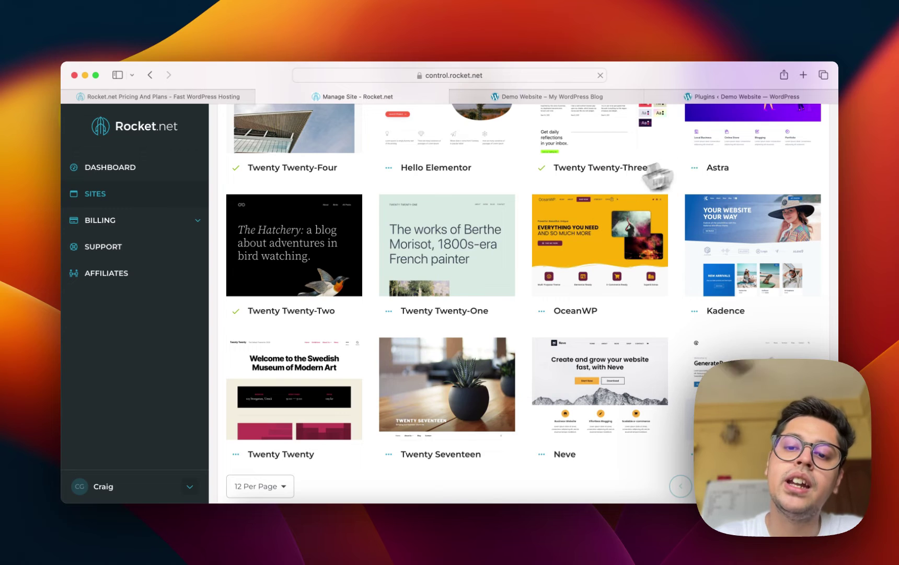
{"action": "scroll", "coordinate": [558, 205], "scroll_direction": "up", "scroll_amount": 10}
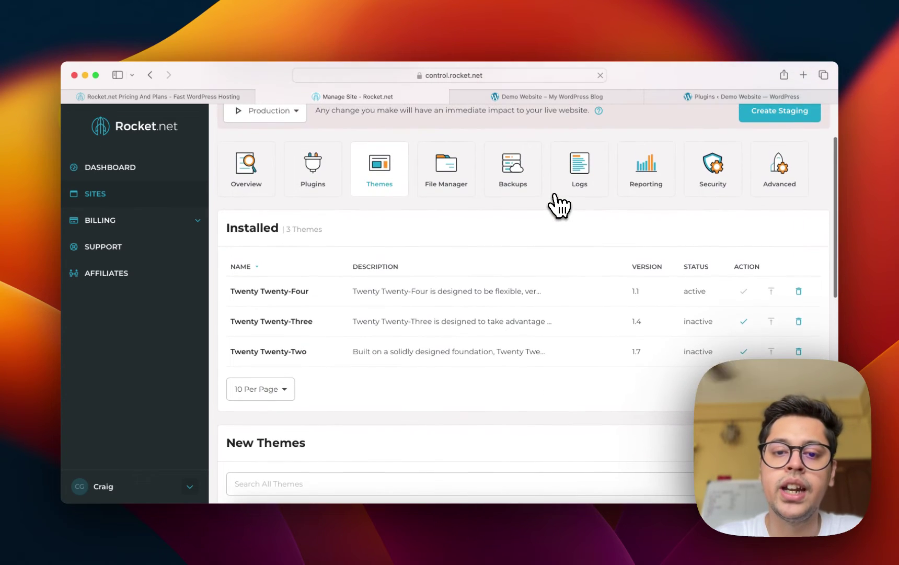
{"action": "scroll", "coordinate": [558, 205], "scroll_direction": "down", "scroll_amount": 6}
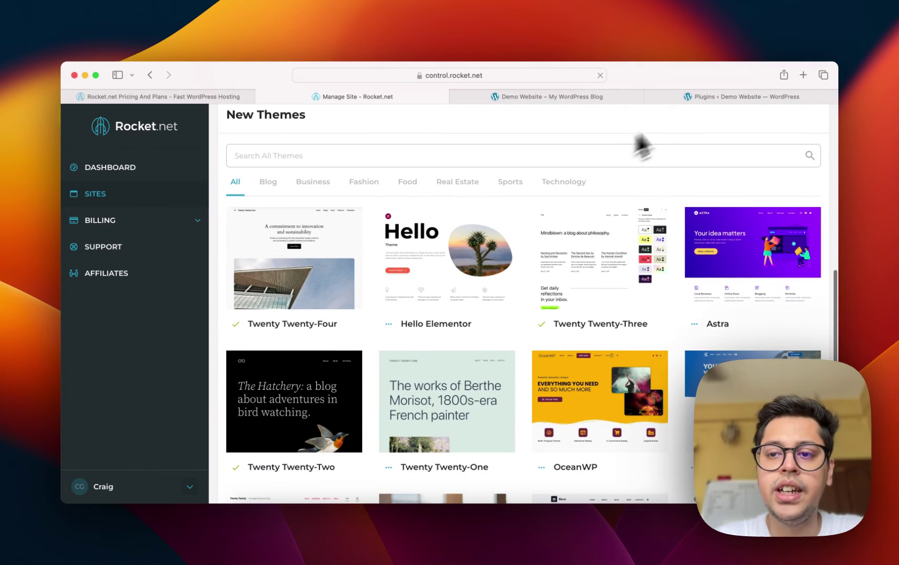
{"action": "left_click", "coordinate": [704, 99]}
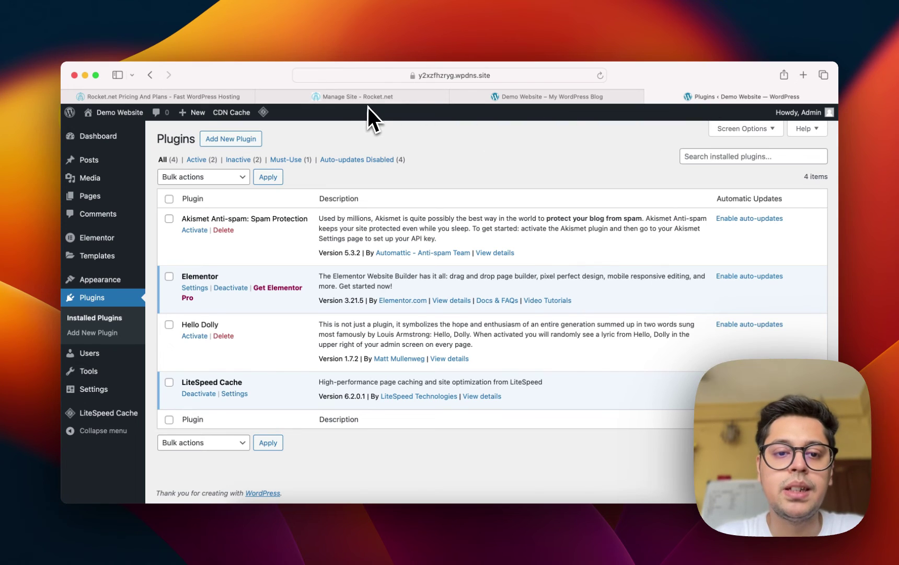
{"action": "left_click", "coordinate": [363, 98]}
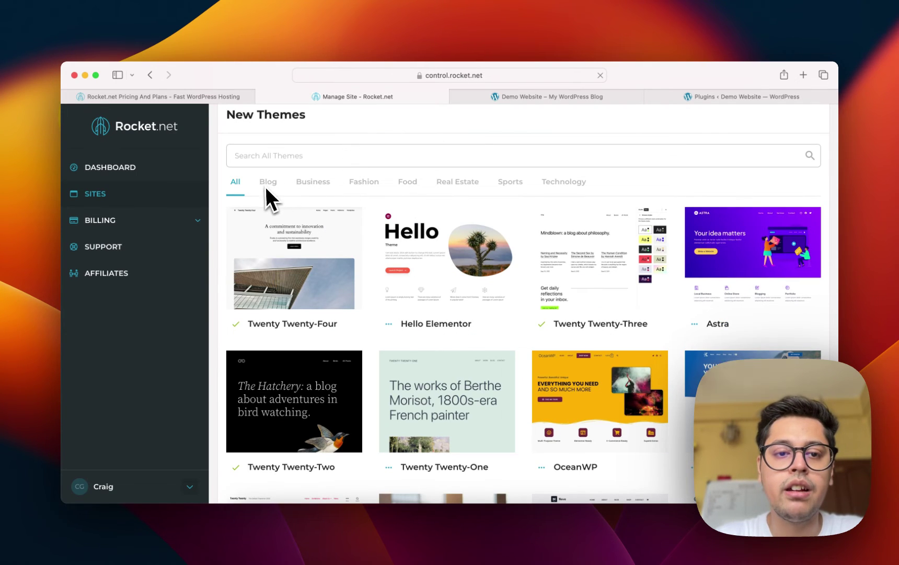
{"action": "scroll", "coordinate": [266, 186], "scroll_direction": "up", "scroll_amount": 2}
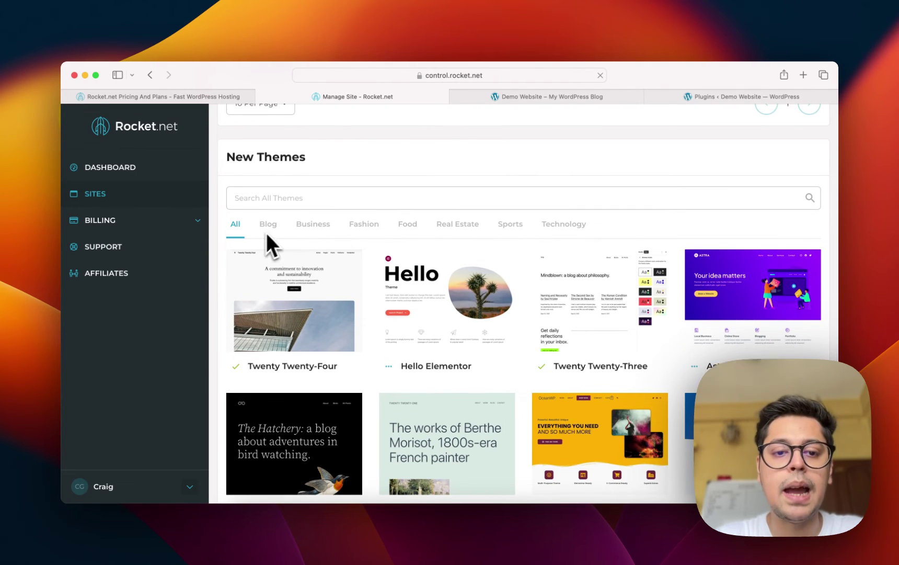
Browse new themes filtered to the Business and then Fashion categories.
{"action": "left_click", "coordinate": [296, 227]}
{"action": "scroll", "coordinate": [357, 245], "scroll_direction": "up", "scroll_amount": 4}
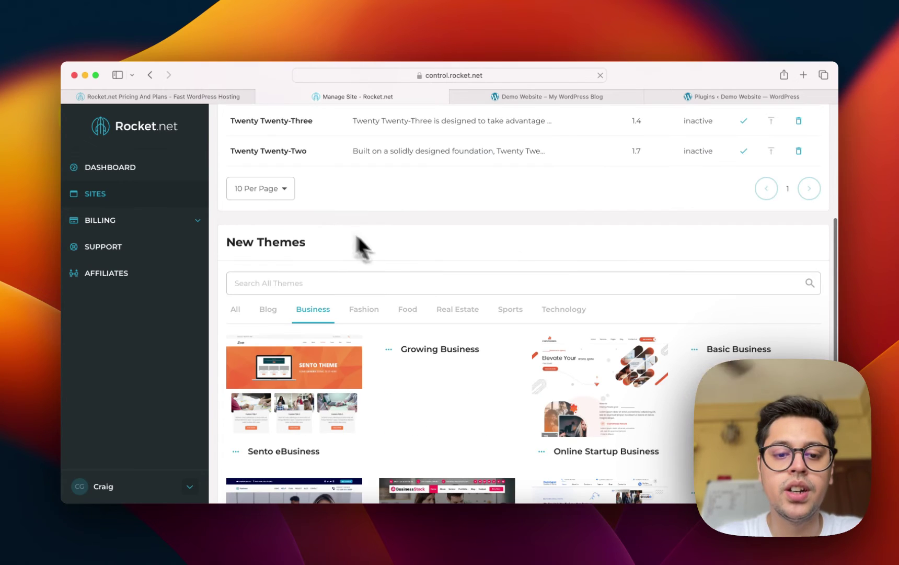
{"action": "scroll", "coordinate": [387, 256], "scroll_direction": "down", "scroll_amount": 4}
{"action": "scroll", "coordinate": [416, 265], "scroll_direction": "down", "scroll_amount": 3}
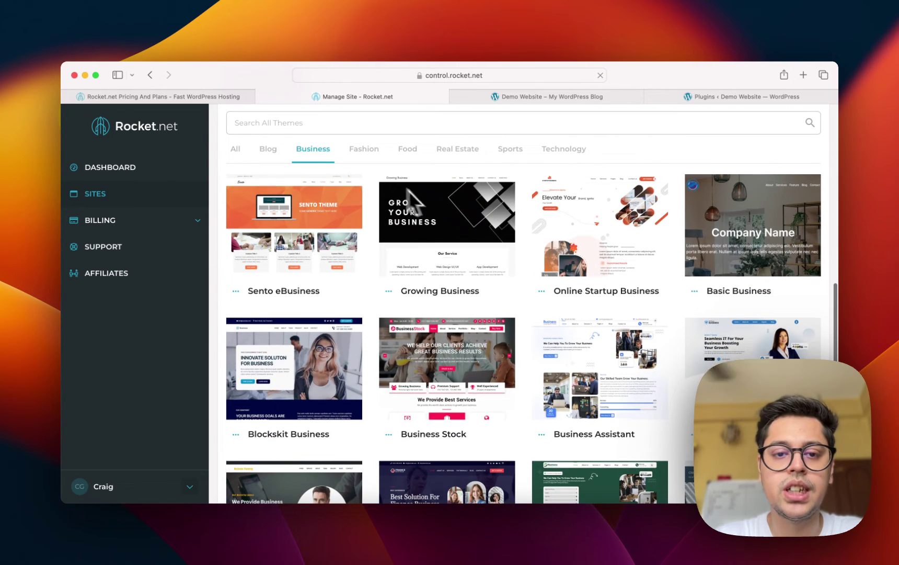
{"action": "left_click", "coordinate": [372, 152]}
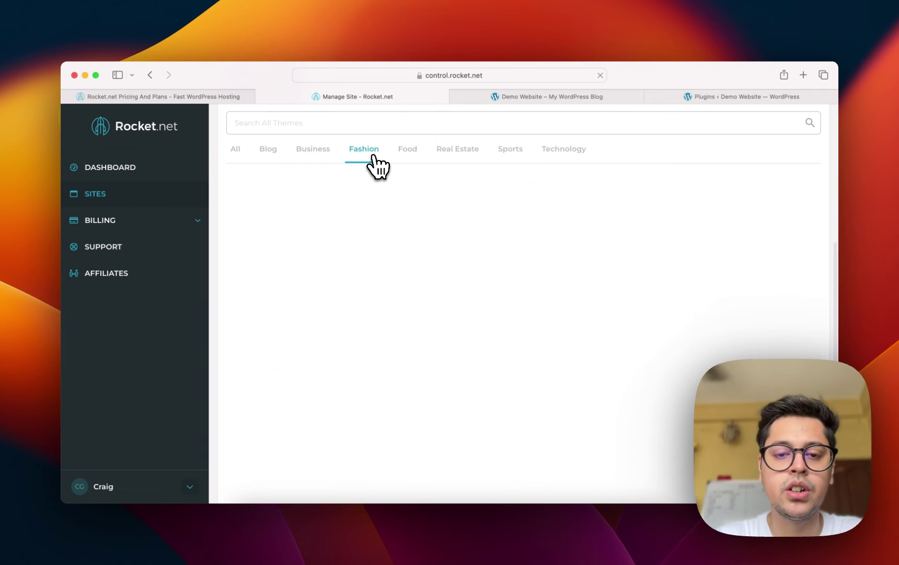
{"action": "scroll", "coordinate": [474, 274], "scroll_direction": "down", "scroll_amount": 6}
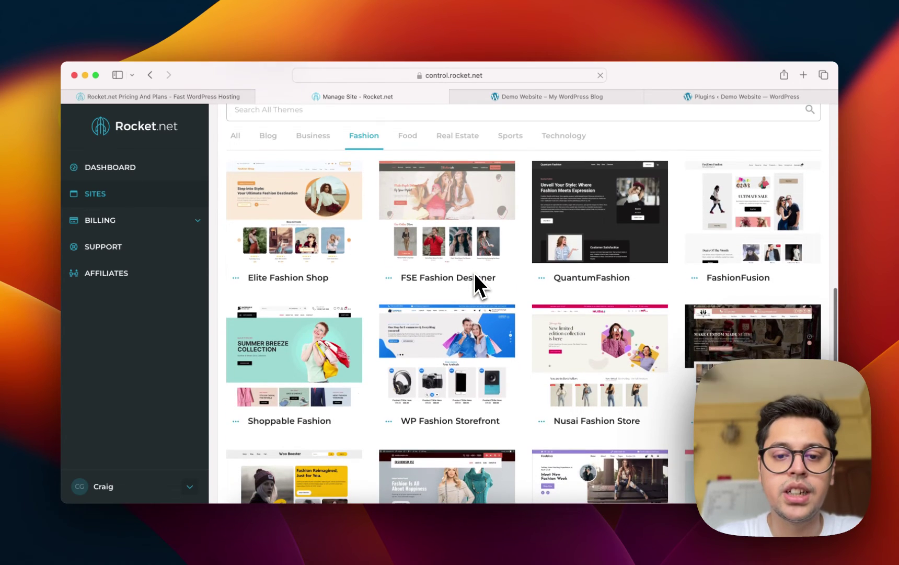
{"action": "scroll", "coordinate": [475, 275], "scroll_direction": "up", "scroll_amount": 11}
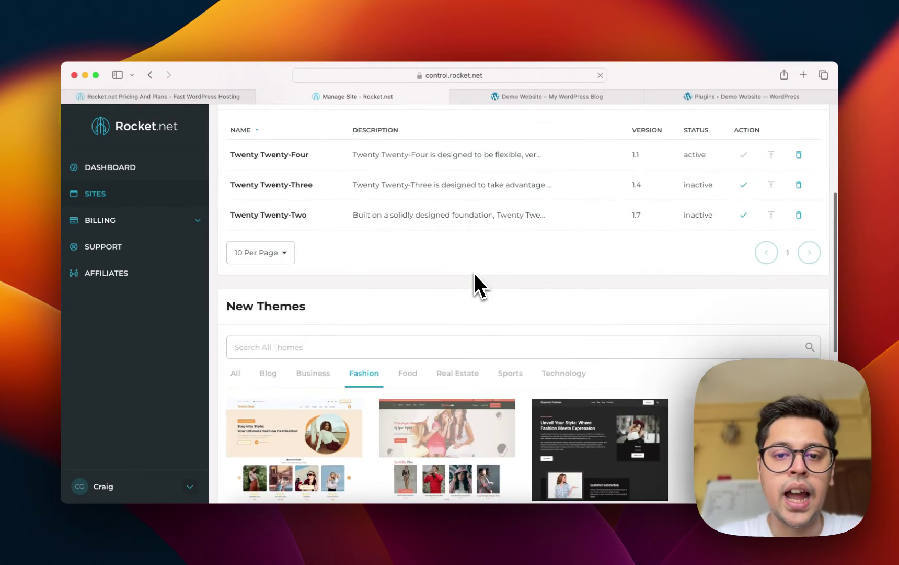
{"action": "scroll", "coordinate": [474, 276], "scroll_direction": "down", "scroll_amount": 5}
{"action": "scroll", "coordinate": [475, 275], "scroll_direction": "up", "scroll_amount": 5}
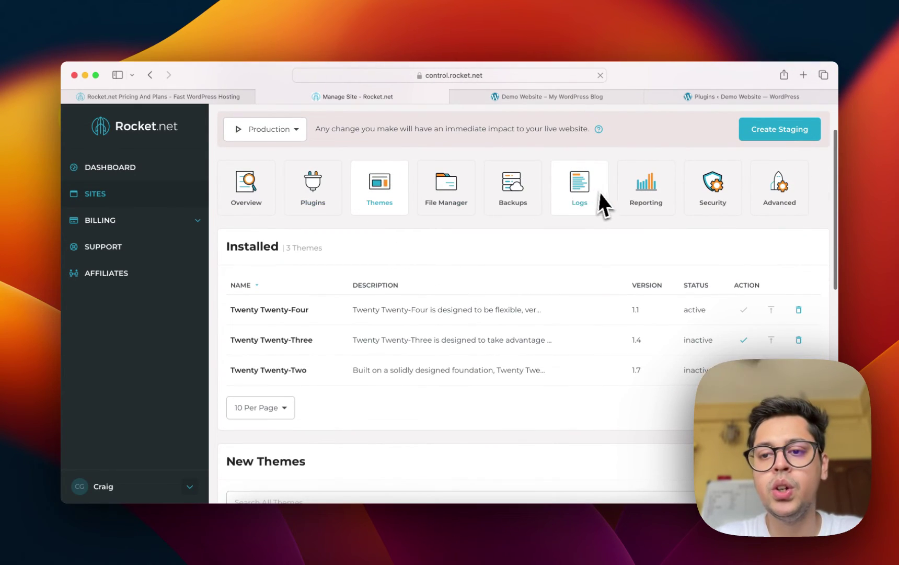
View and reload the Demo Website homepage, then return to Rocket.net.
{"action": "left_click", "coordinate": [542, 98]}
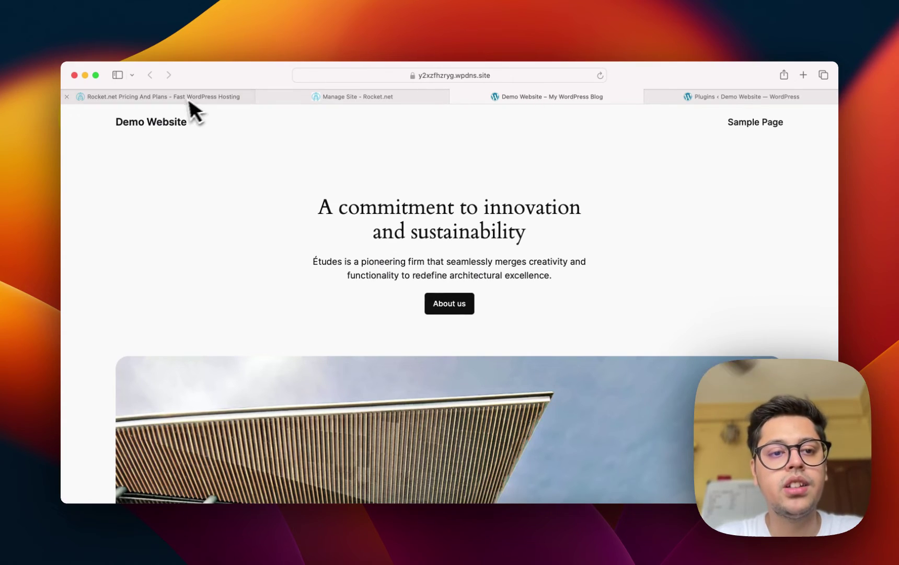
{"action": "left_click", "coordinate": [174, 122]}
{"action": "key", "text": "ctrl+shift+Tab"}
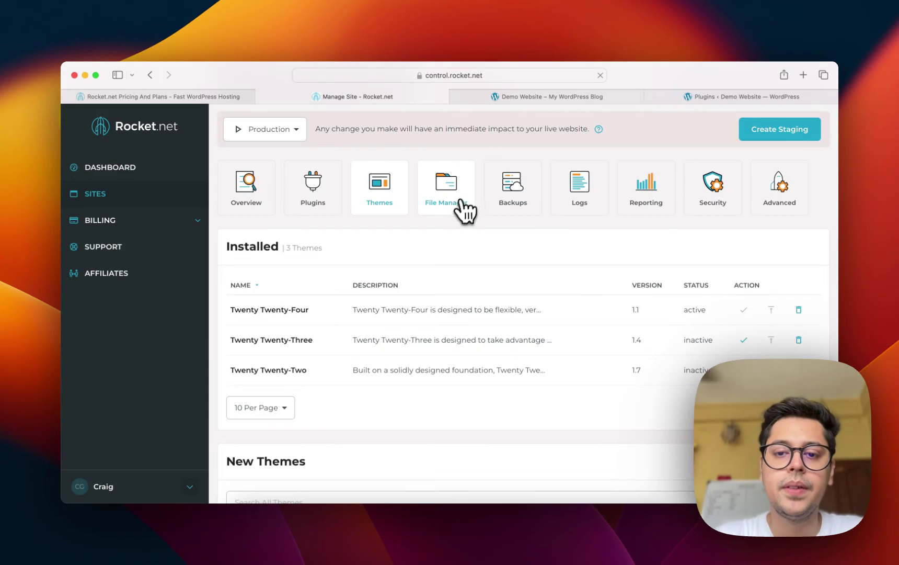
In File Manager, go to wp-content > themes > twentytwentythree and open functions.php in the editor.
{"action": "left_click", "coordinate": [464, 205]}
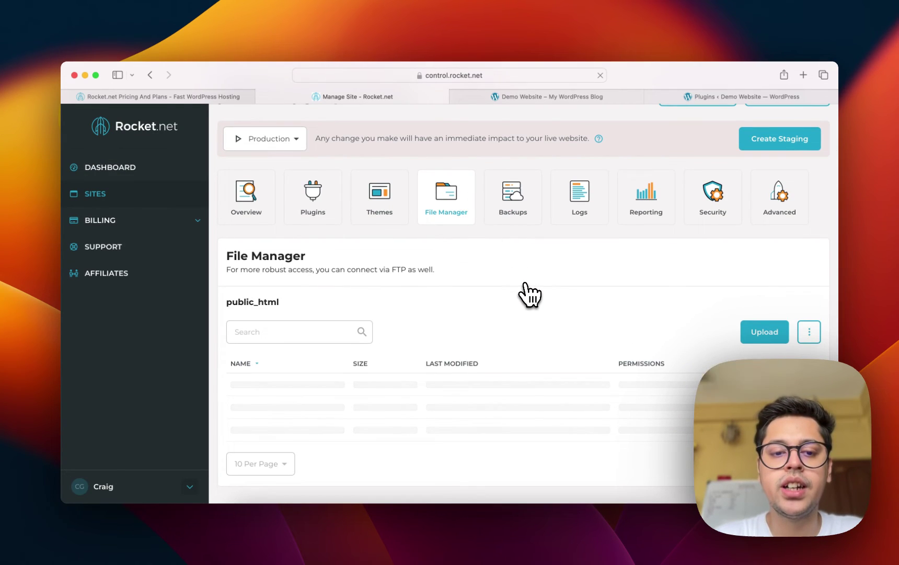
{"action": "scroll", "coordinate": [526, 293], "scroll_direction": "down", "scroll_amount": 5}
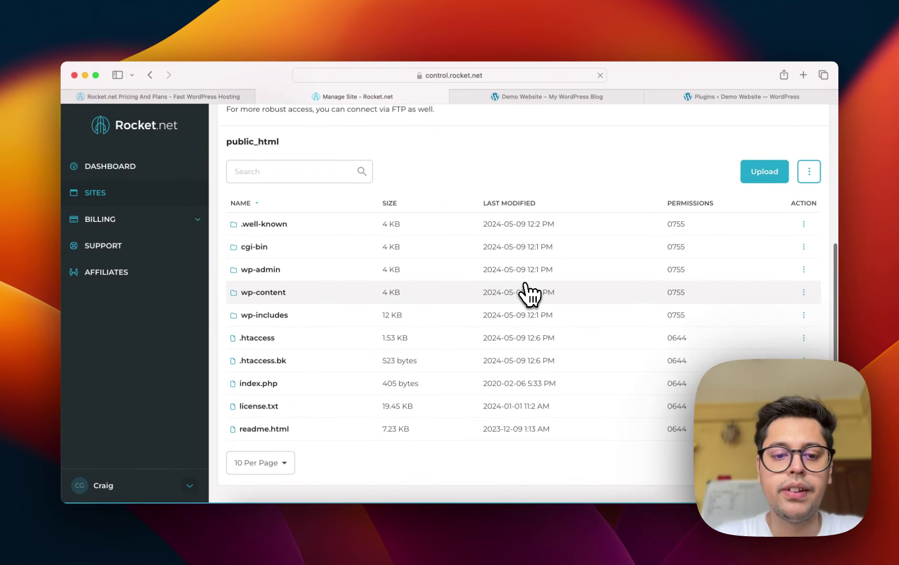
{"action": "left_click", "coordinate": [270, 292]}
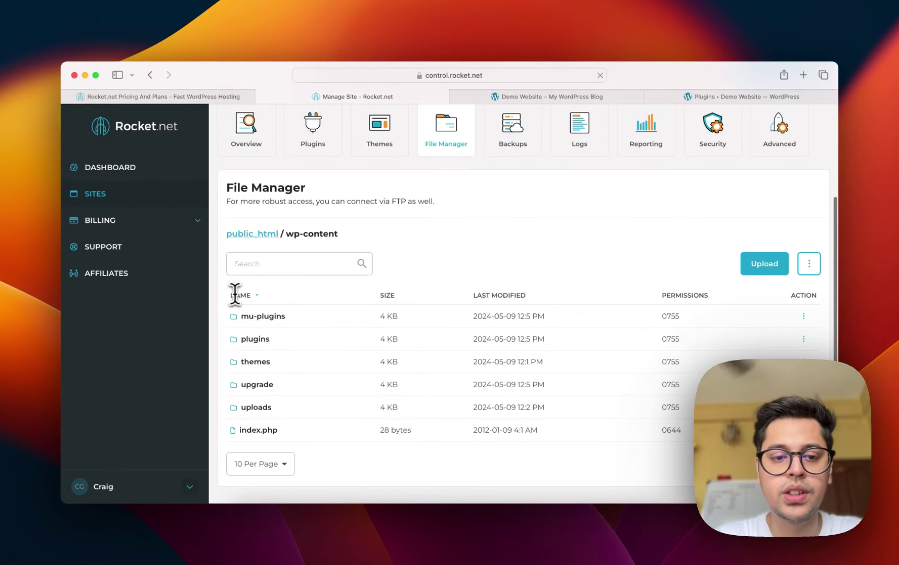
{"action": "left_click", "coordinate": [349, 270]}
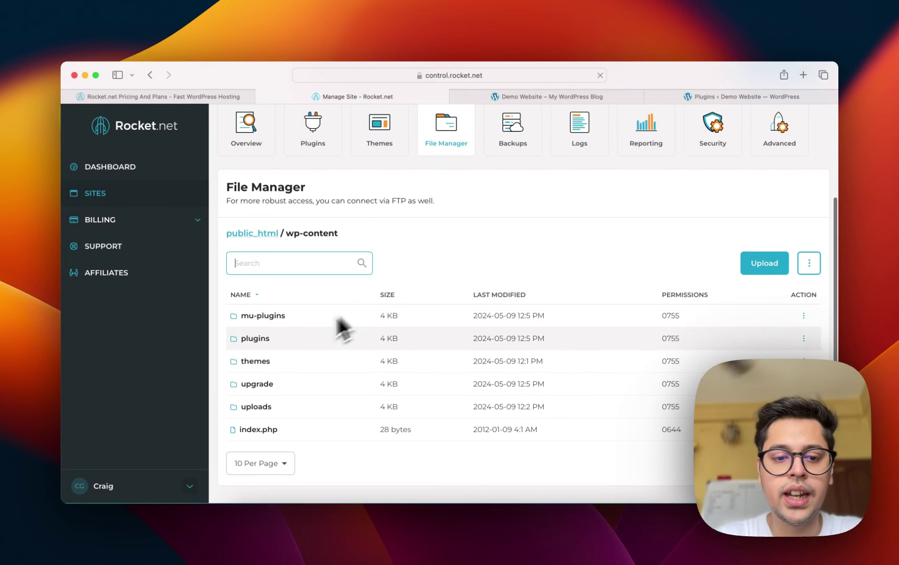
{"action": "double_click", "coordinate": [243, 363]}
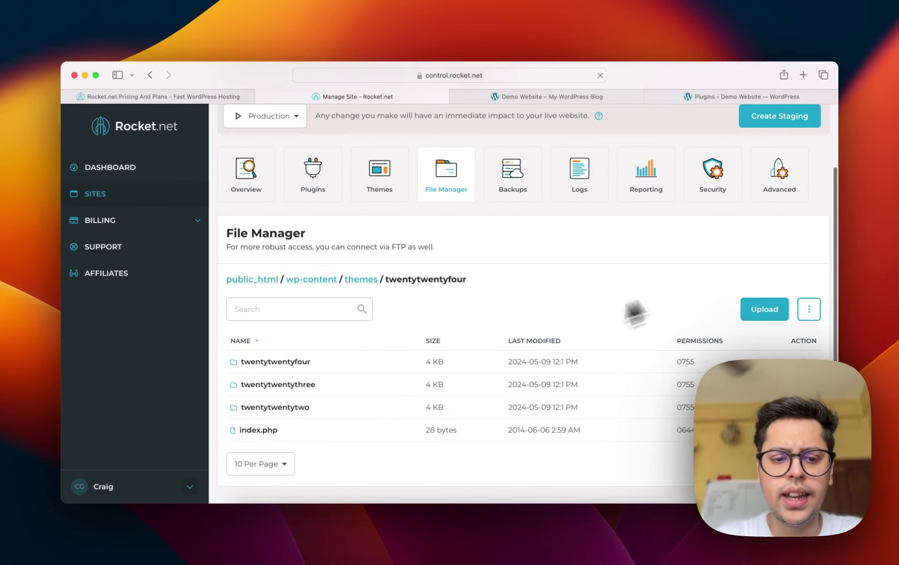
{"action": "double_click", "coordinate": [259, 386]}
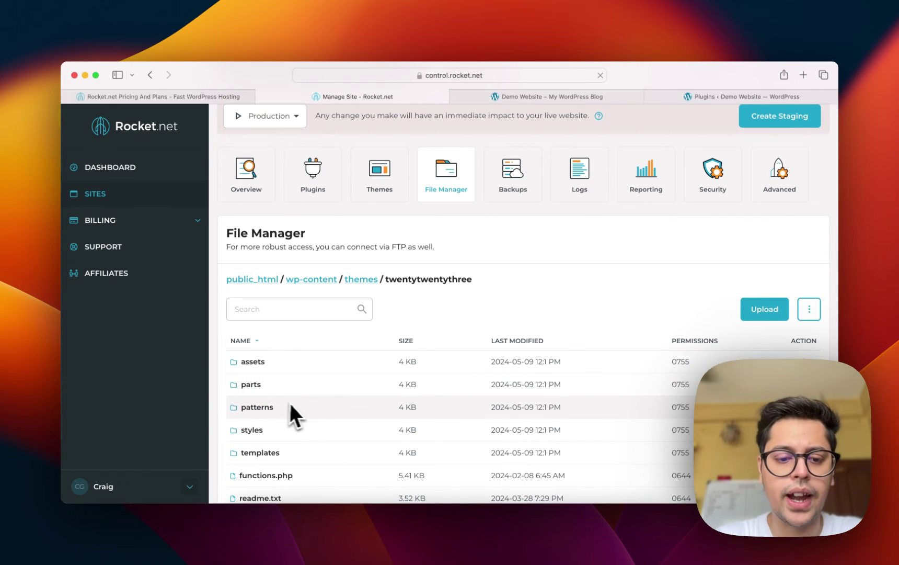
{"action": "scroll", "coordinate": [295, 413], "scroll_direction": "down", "scroll_amount": 5}
{"action": "double_click", "coordinate": [289, 339]}
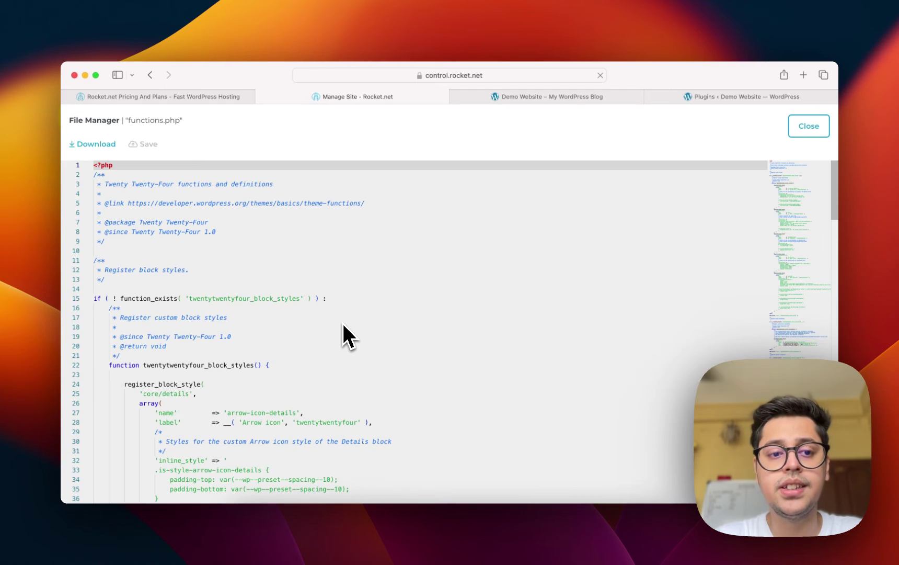
Read through functions.php, close it unsaved, and move on to the site's Backups section.
{"action": "scroll", "coordinate": [343, 325], "scroll_direction": "down", "scroll_amount": 1}
{"action": "scroll", "coordinate": [343, 330], "scroll_direction": "down", "scroll_amount": 15}
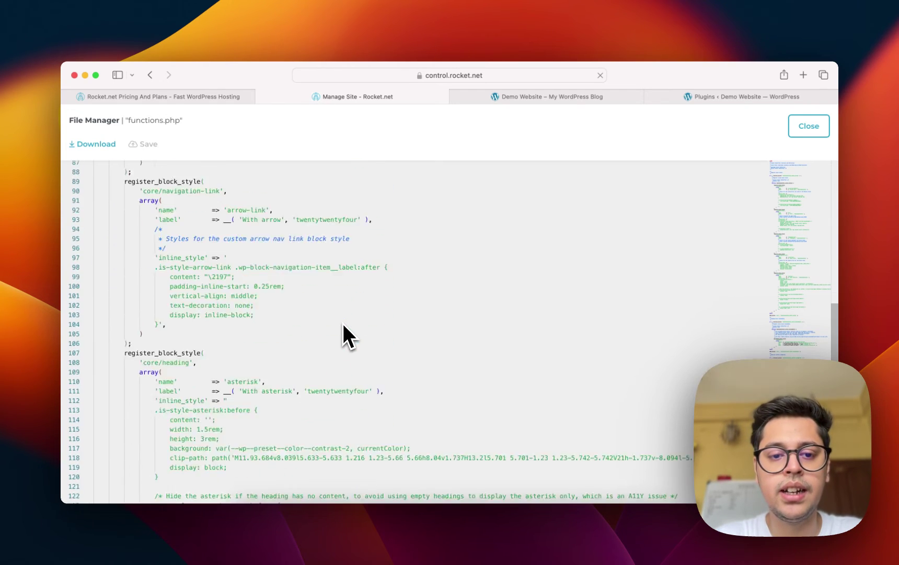
{"action": "left_click", "coordinate": [341, 253]}
{"action": "scroll", "coordinate": [341, 252], "scroll_direction": "down", "scroll_amount": 13}
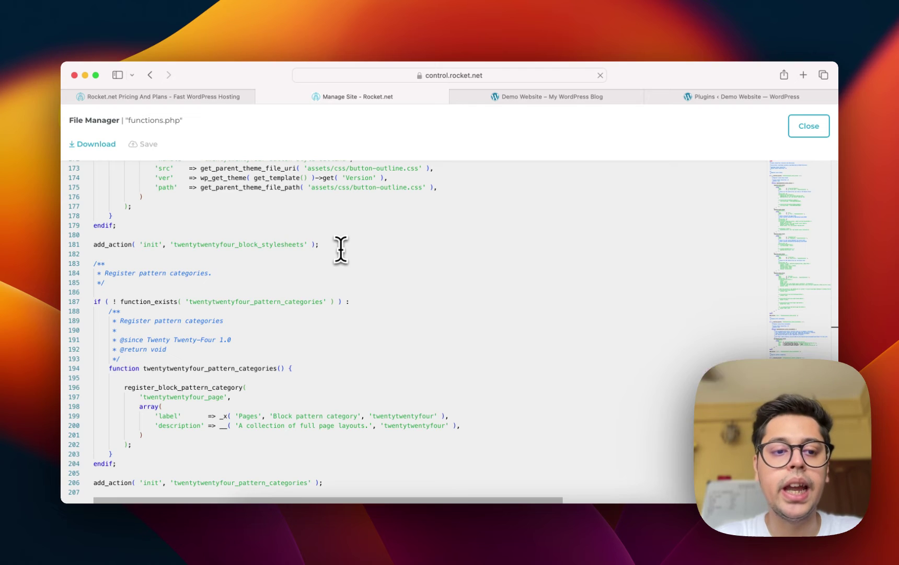
{"action": "scroll", "coordinate": [341, 250], "scroll_direction": "up", "scroll_amount": 20}
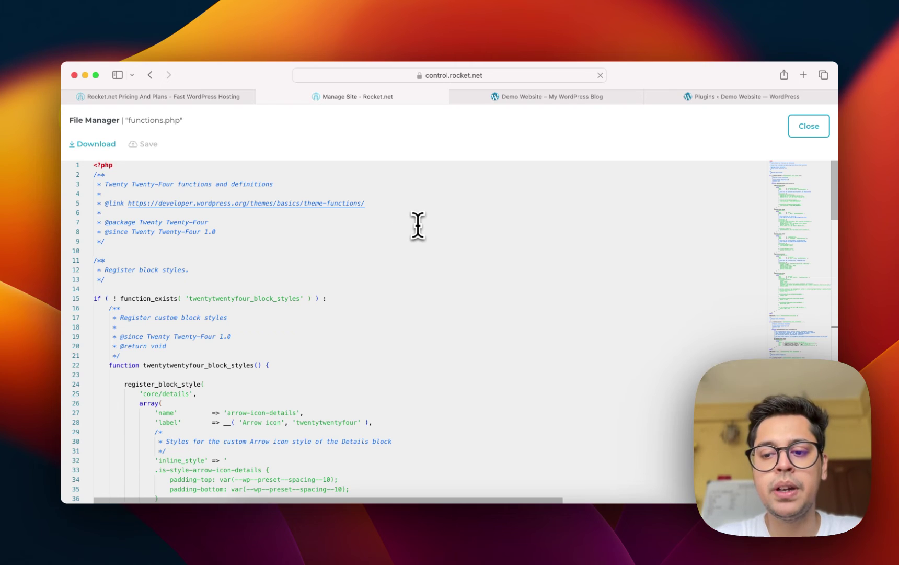
{"action": "left_click", "coordinate": [488, 308]}
{"action": "scroll", "coordinate": [488, 307], "scroll_direction": "down", "scroll_amount": 20}
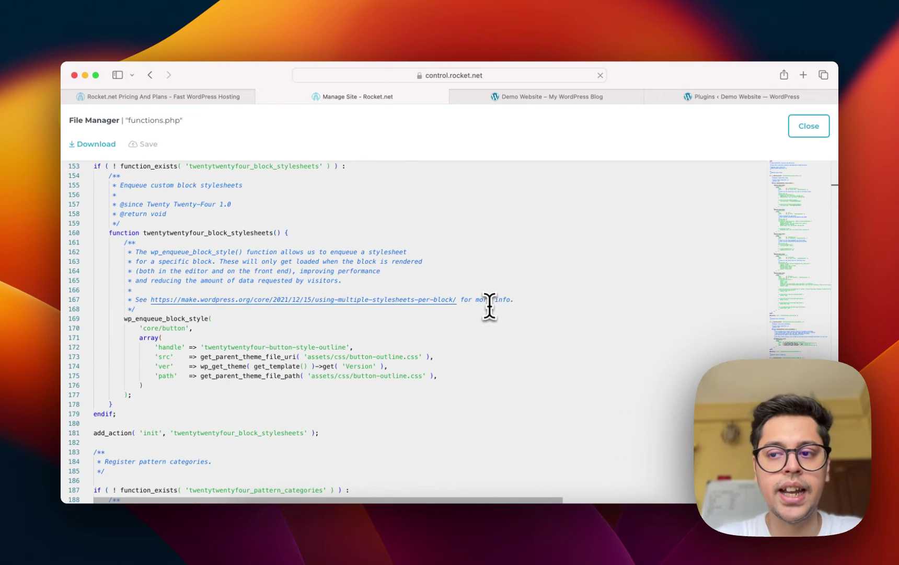
{"action": "left_click", "coordinate": [816, 128]}
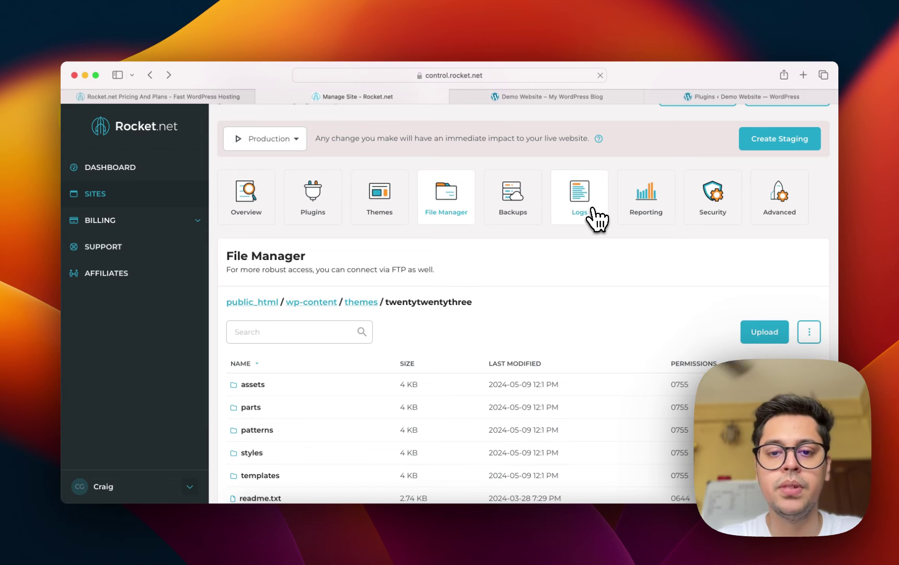
{"action": "left_click", "coordinate": [512, 199]}
Create a manual backup labelled 'Backup One' covering both files and database.
{"action": "scroll", "coordinate": [575, 320], "scroll_direction": "down", "scroll_amount": 2}
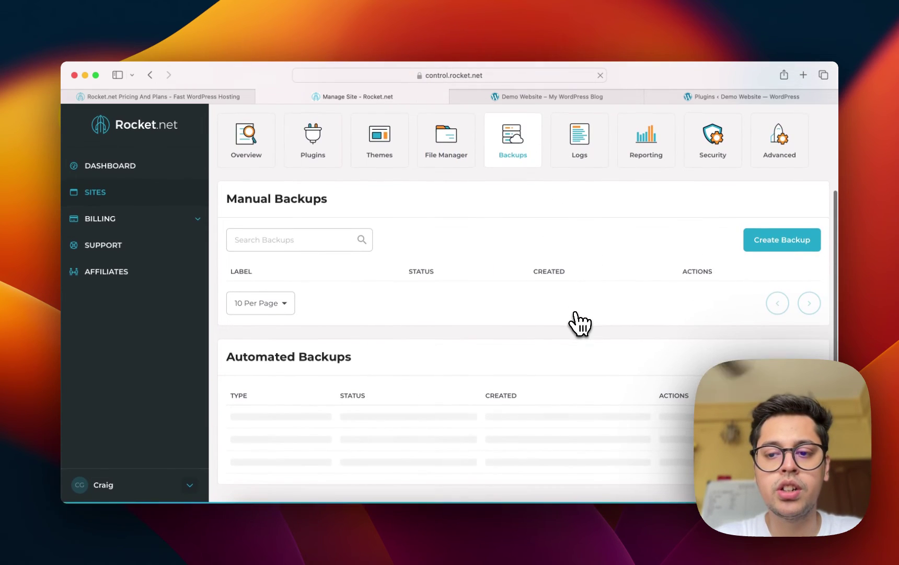
{"action": "scroll", "coordinate": [794, 246], "scroll_direction": "up", "scroll_amount": 1}
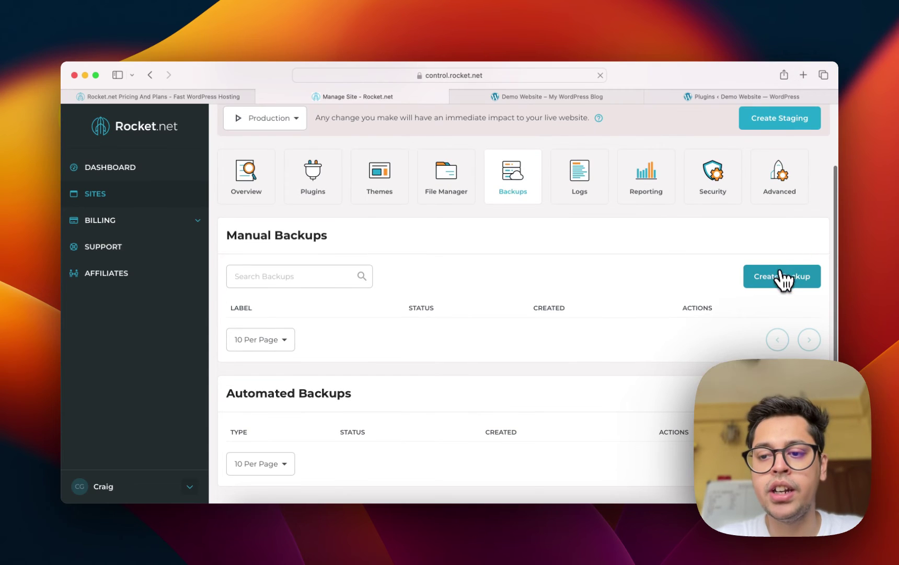
{"action": "left_click", "coordinate": [782, 279]}
{"action": "left_click", "coordinate": [370, 308]}
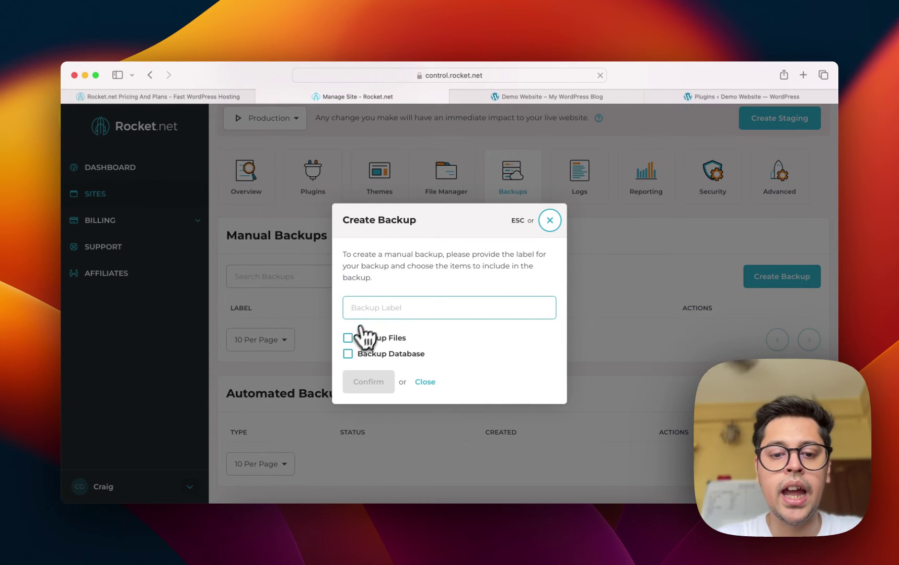
{"action": "left_click", "coordinate": [348, 338]}
{"action": "left_click", "coordinate": [349, 354]}
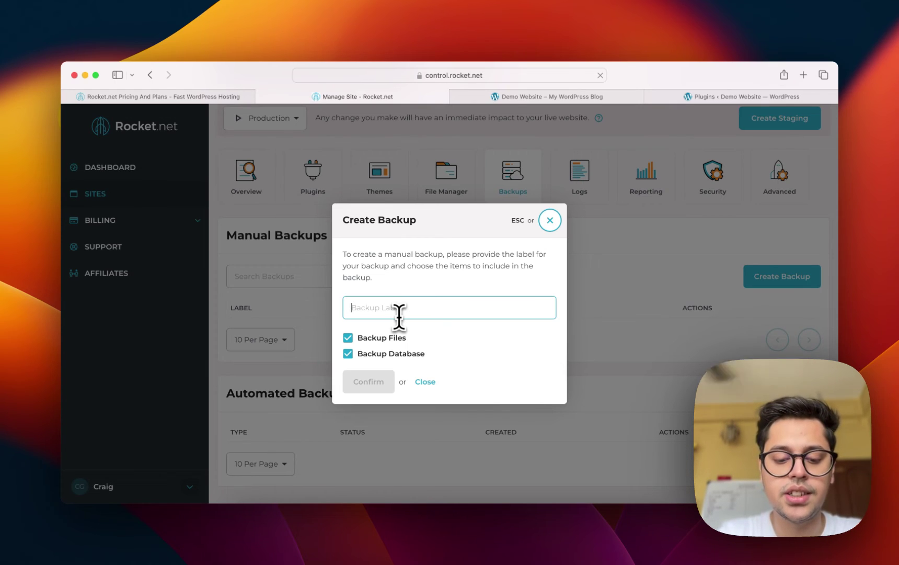
{"action": "type", "text": "Bac k"}
{"action": "key", "text": "BackSpace"}
{"action": "key", "text": "BackSpace"}
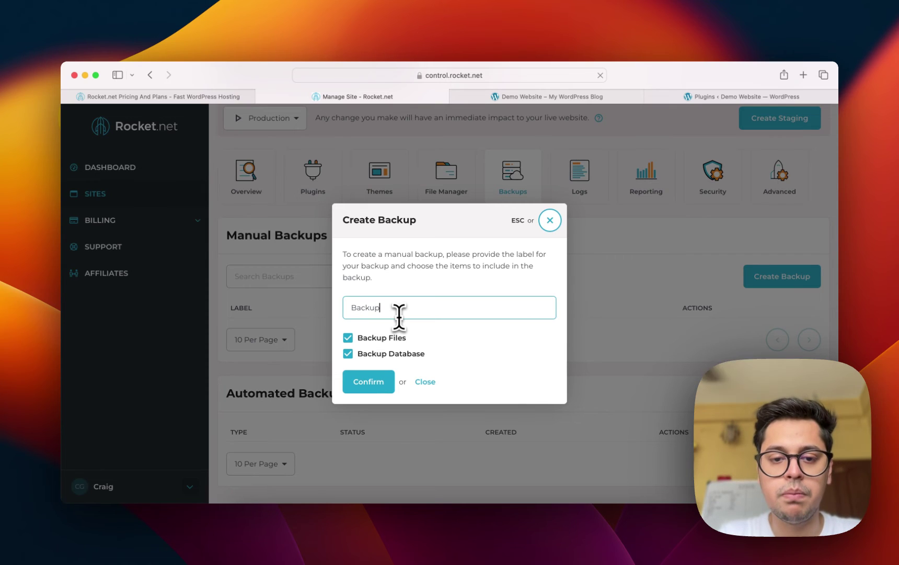
{"action": "left_click", "coordinate": [369, 381]}
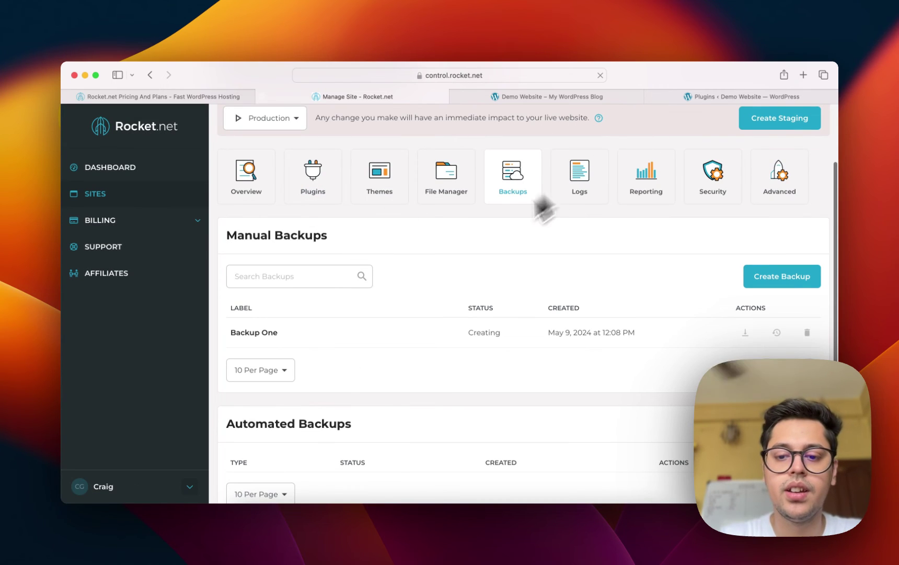
{"action": "scroll", "coordinate": [465, 251], "scroll_direction": "down", "scroll_amount": 1}
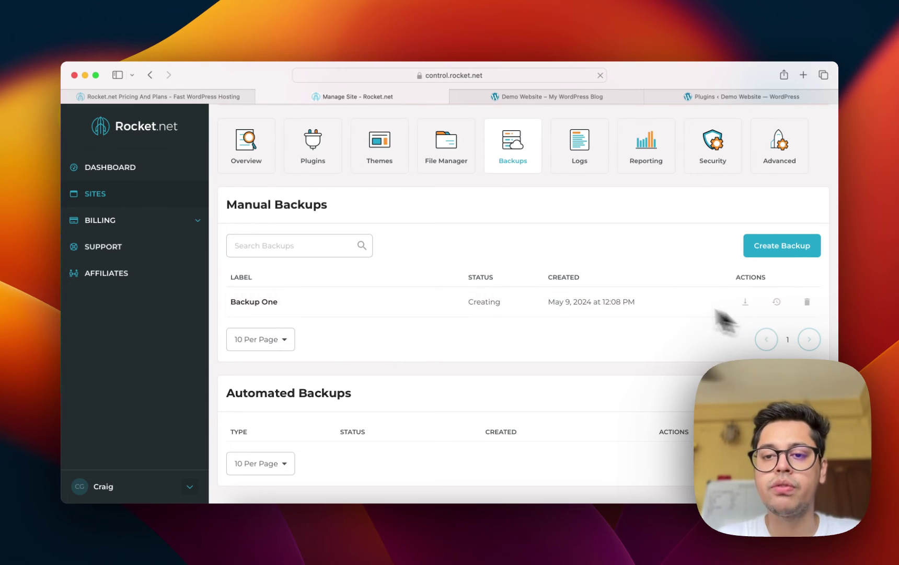
Open Logs on the Access Logs tab and scroll through the 16 requests from the last hour.
{"action": "left_click", "coordinate": [581, 157]}
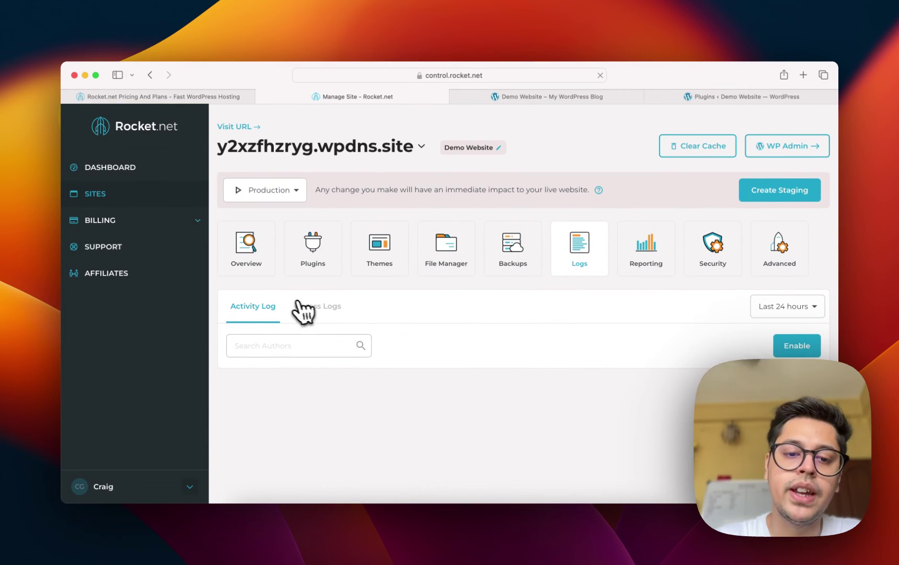
{"action": "left_click", "coordinate": [319, 307]}
{"action": "scroll", "coordinate": [513, 334], "scroll_direction": "down", "scroll_amount": 3}
{"action": "scroll", "coordinate": [519, 339], "scroll_direction": "down", "scroll_amount": 2}
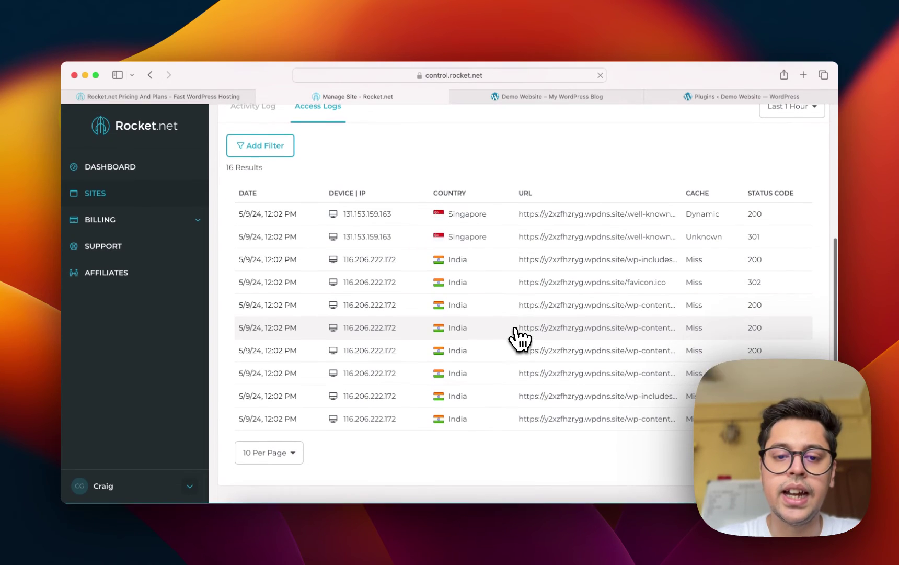
{"action": "scroll", "coordinate": [520, 338], "scroll_direction": "up", "scroll_amount": 4}
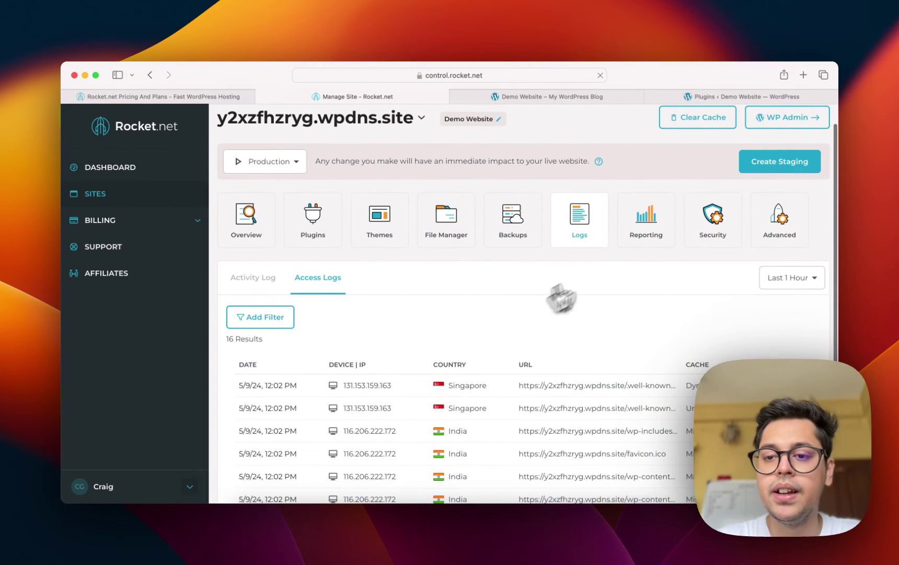
{"action": "left_click", "coordinate": [647, 228]}
{"action": "scroll", "coordinate": [374, 265], "scroll_direction": "down", "scroll_amount": 1}
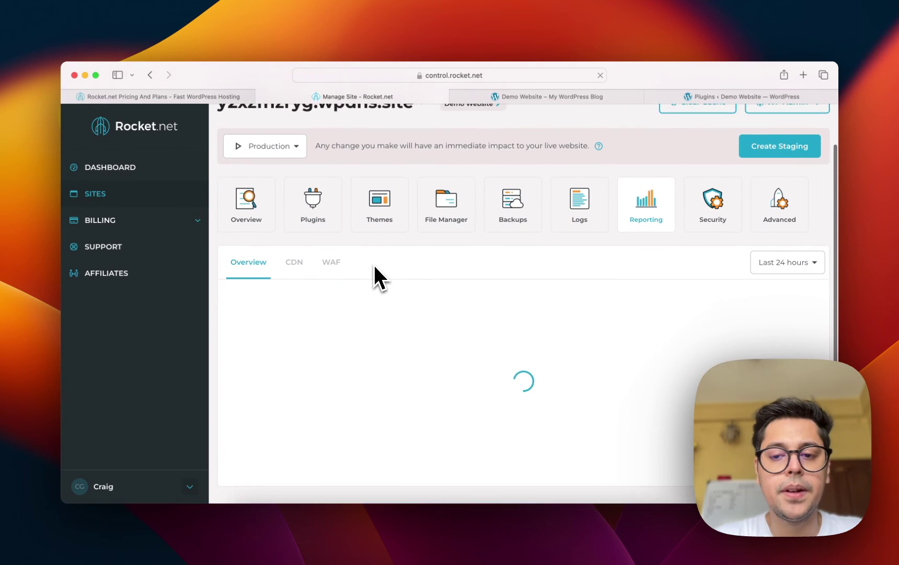
{"action": "scroll", "coordinate": [373, 265], "scroll_direction": "down", "scroll_amount": 5}
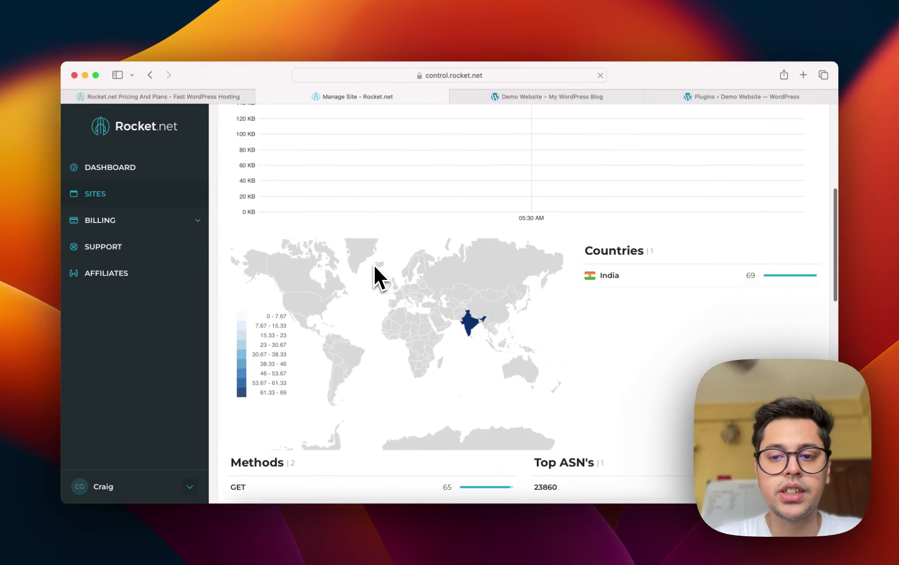
{"action": "scroll", "coordinate": [374, 265], "scroll_direction": "down", "scroll_amount": 1}
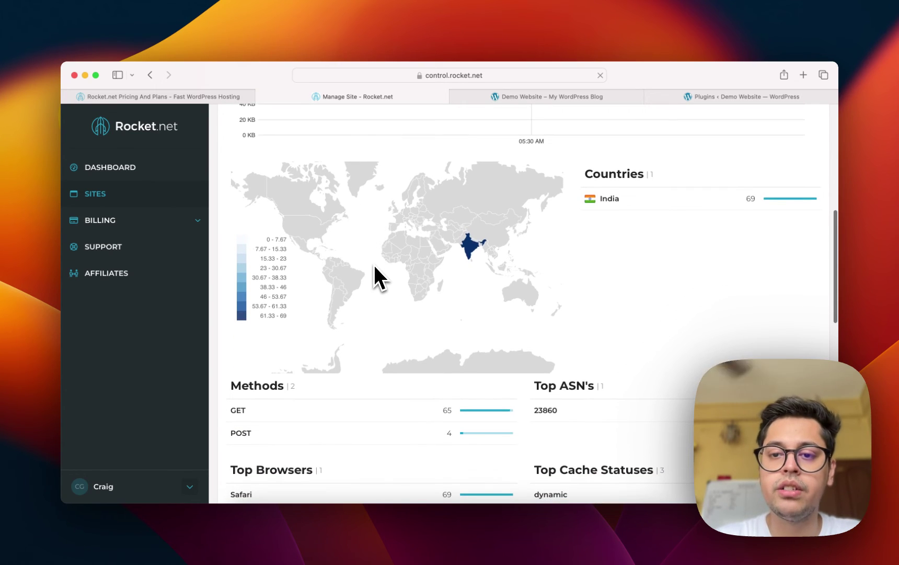
{"action": "scroll", "coordinate": [375, 267], "scroll_direction": "down", "scroll_amount": 1}
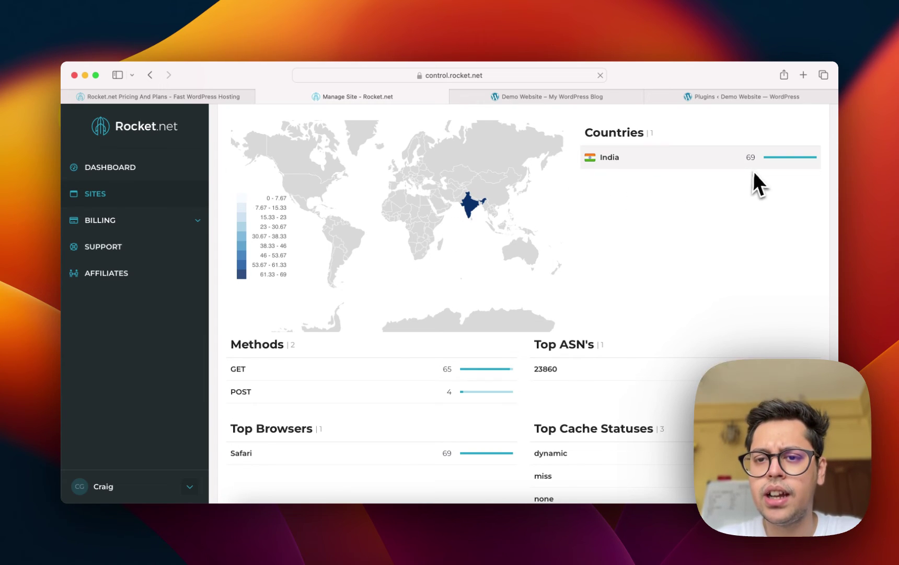
{"action": "scroll", "coordinate": [754, 173], "scroll_direction": "up", "scroll_amount": 1}
{"action": "scroll", "coordinate": [756, 158], "scroll_direction": "up", "scroll_amount": 3}
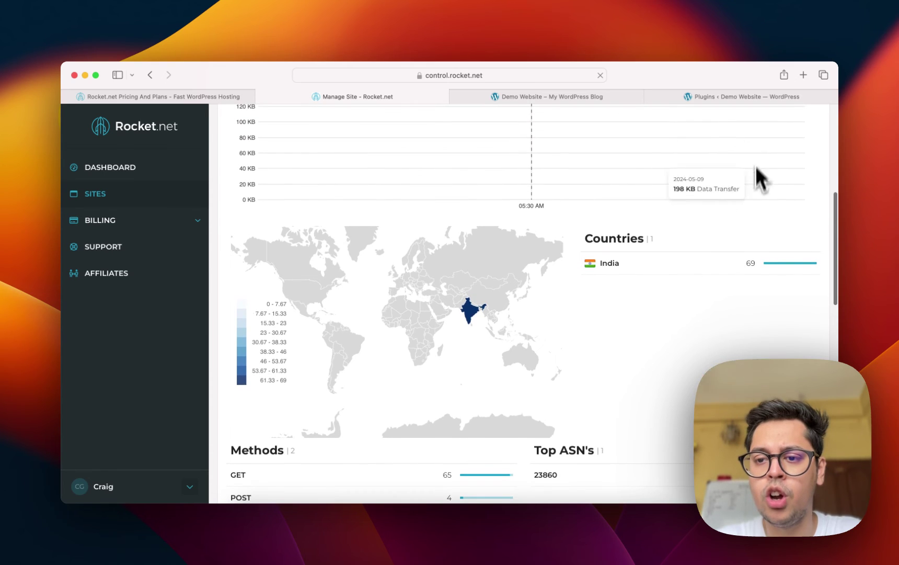
{"action": "scroll", "coordinate": [578, 239], "scroll_direction": "up", "scroll_amount": 6}
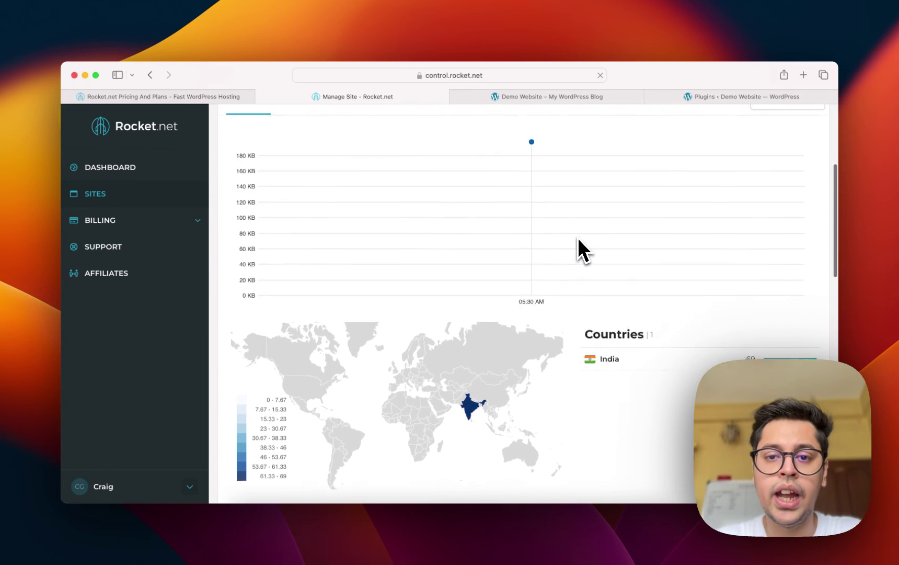
{"action": "mouse_move", "coordinate": [578, 238]}
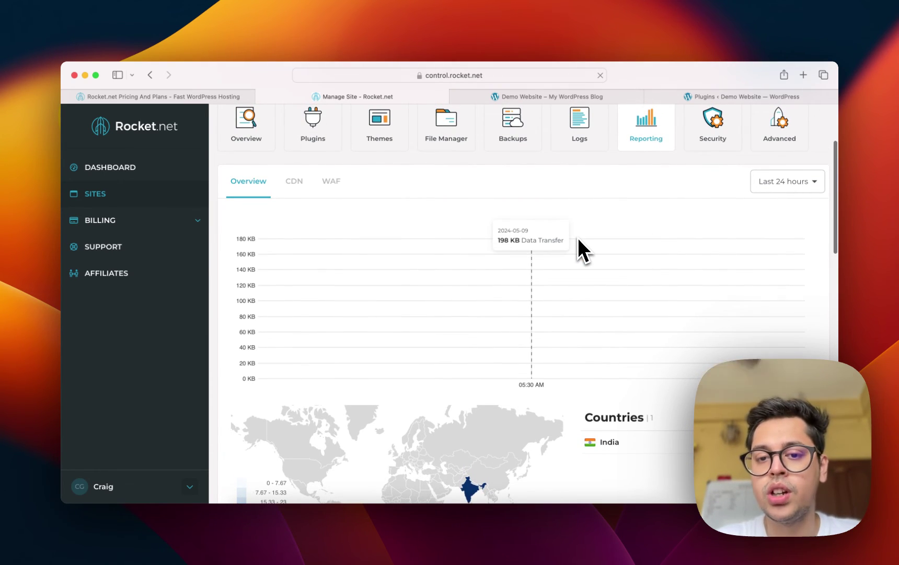
{"action": "scroll", "coordinate": [621, 296], "scroll_direction": "down", "scroll_amount": 9}
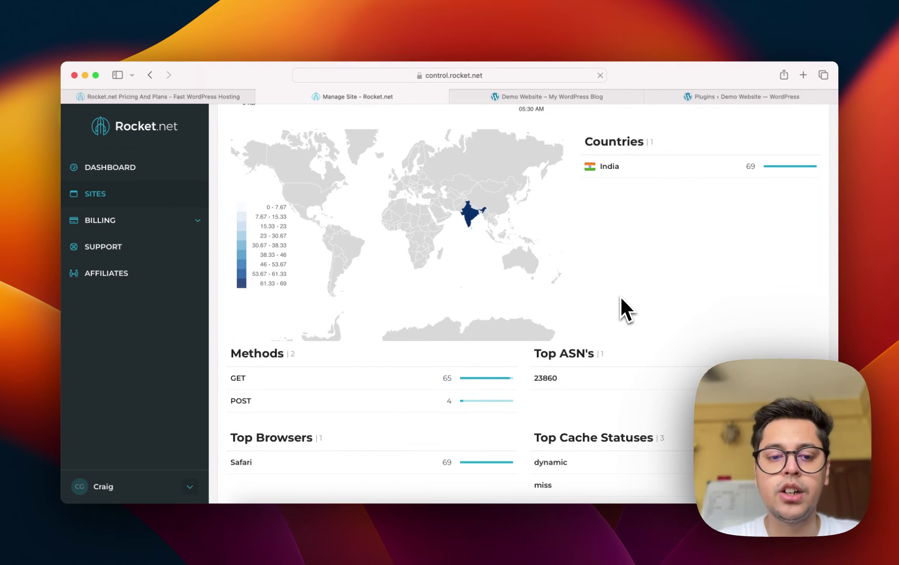
{"action": "scroll", "coordinate": [620, 297], "scroll_direction": "down", "scroll_amount": 5}
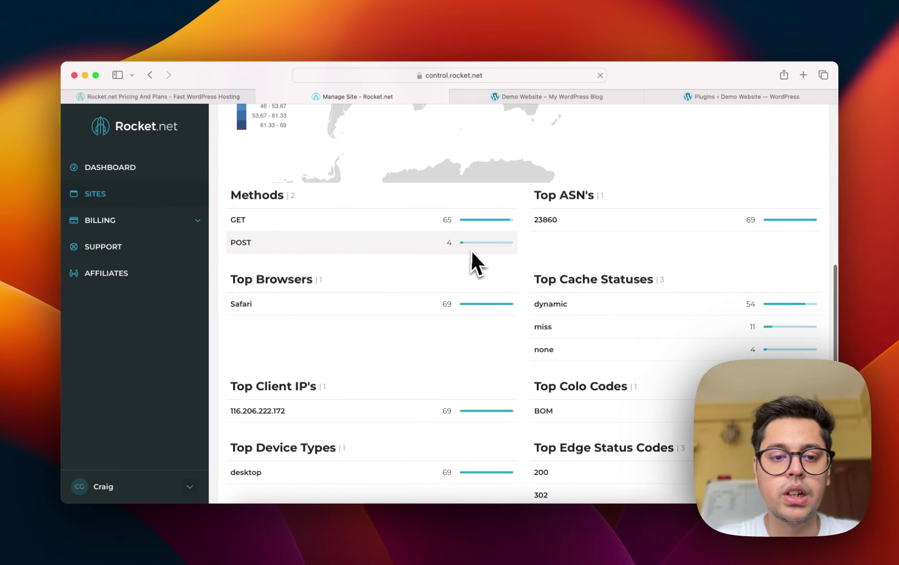
{"action": "scroll", "coordinate": [472, 251], "scroll_direction": "down", "scroll_amount": 4}
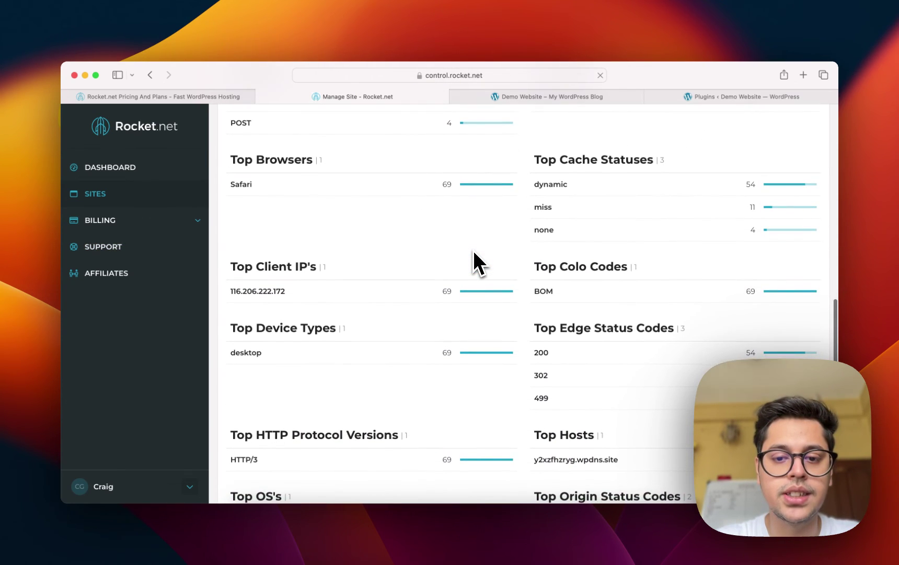
{"action": "scroll", "coordinate": [549, 254], "scroll_direction": "up", "scroll_amount": 15}
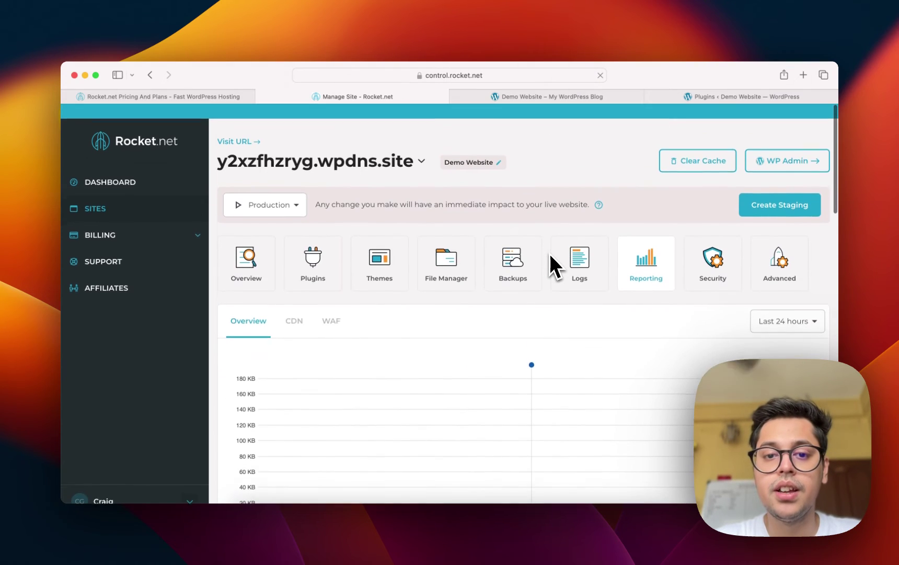
Open the Security section, showing Password Protection off and no users listed.
{"action": "left_click", "coordinate": [724, 260]}
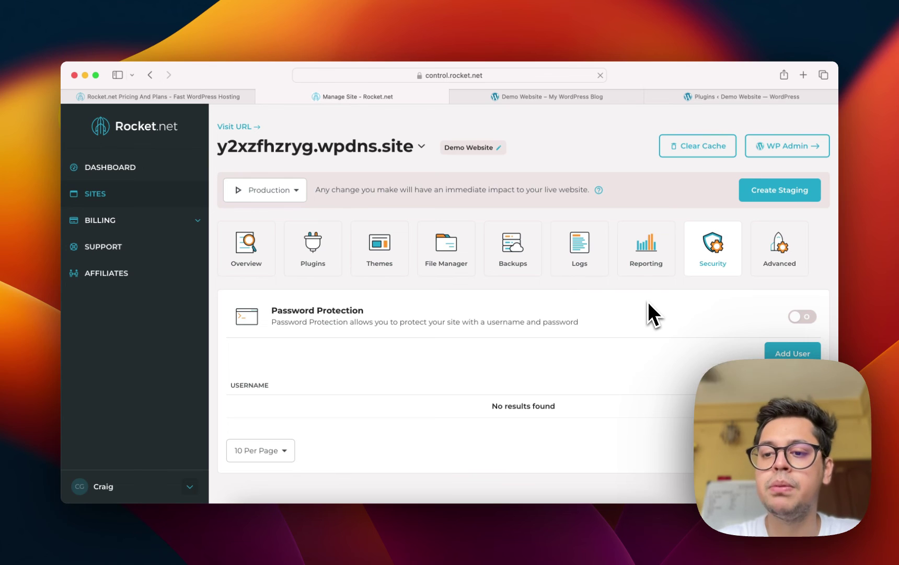
{"action": "scroll", "coordinate": [628, 386], "scroll_direction": "down", "scroll_amount": 1}
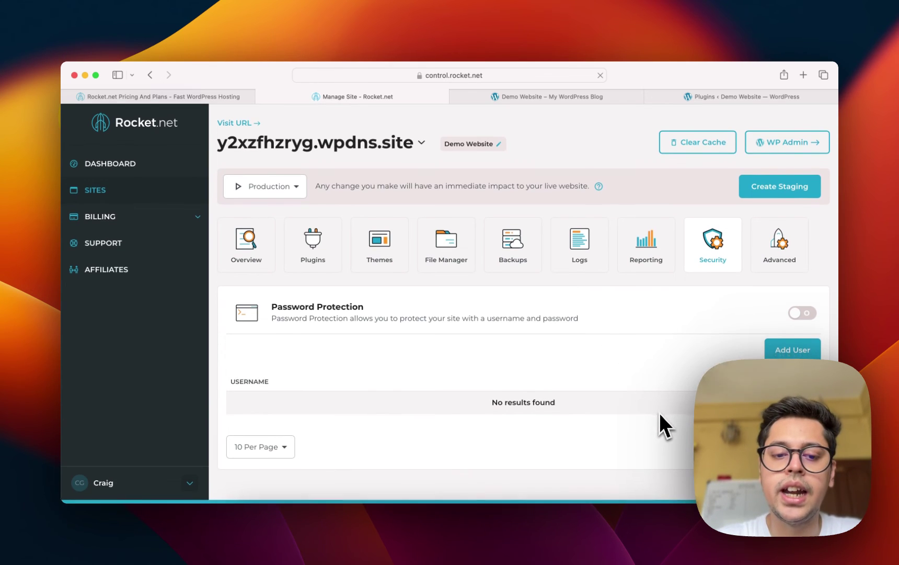
Open Demo Website's Advanced settings to list Database Management, WP-CLI, PHP Version and SSH Access.
{"action": "left_click", "coordinate": [774, 274]}
{"action": "scroll", "coordinate": [544, 292], "scroll_direction": "down", "scroll_amount": 3}
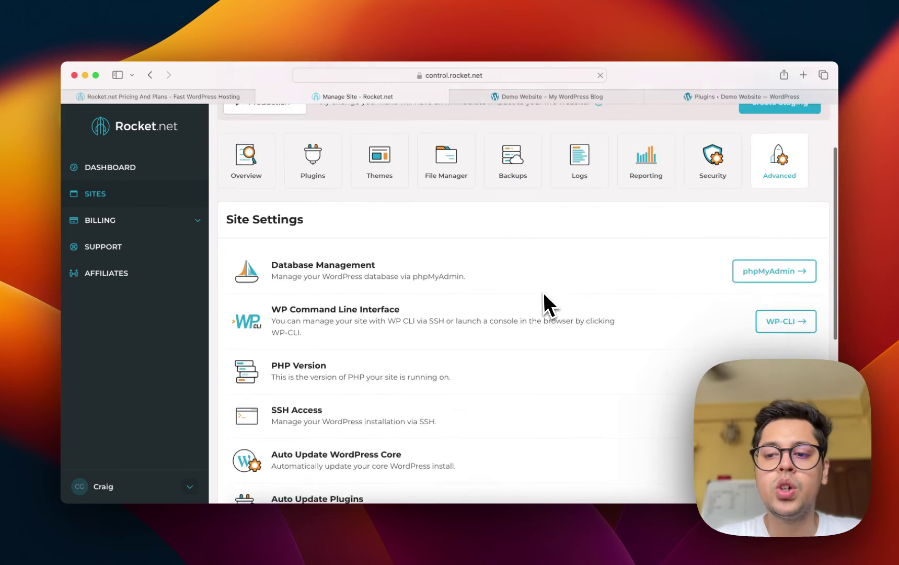
{"action": "scroll", "coordinate": [543, 292], "scroll_direction": "down", "scroll_amount": 2}
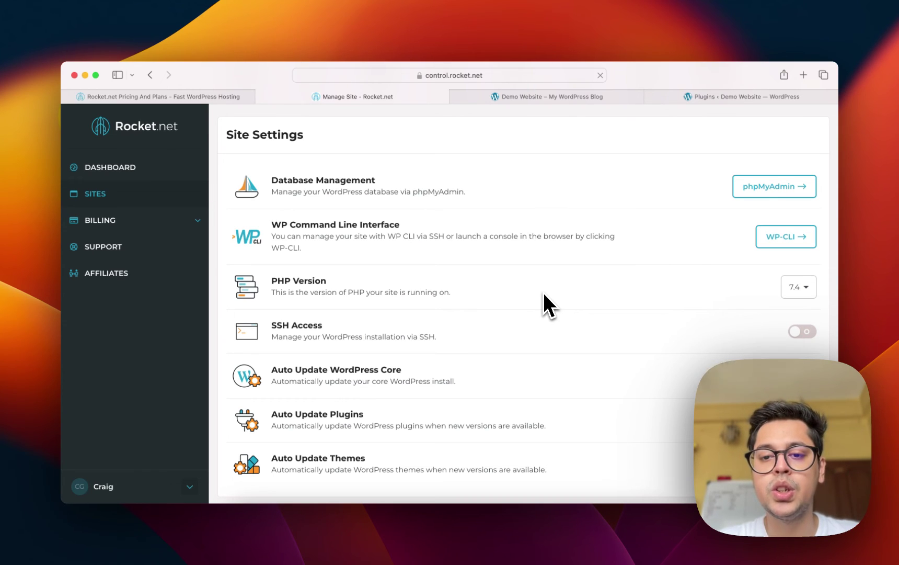
{"action": "left_click", "coordinate": [782, 238]}
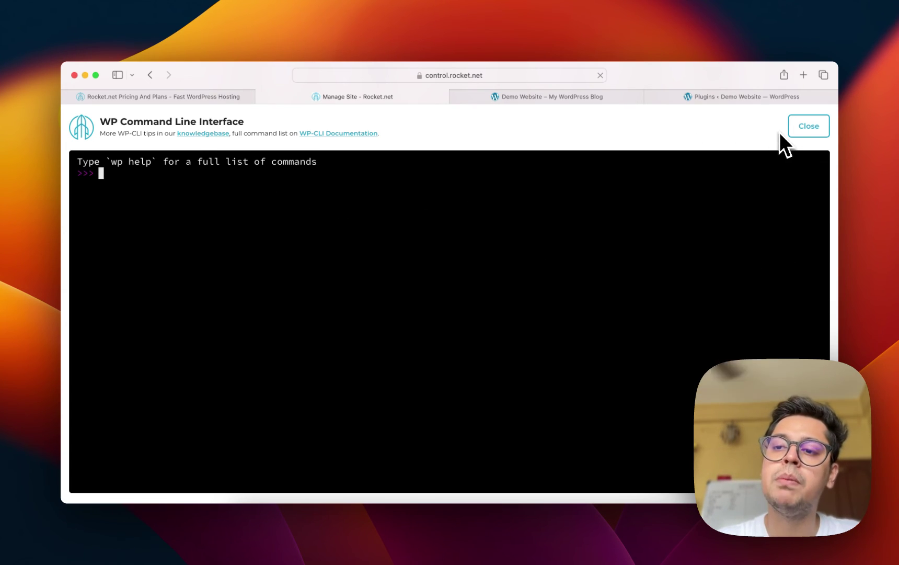
{"action": "left_click", "coordinate": [813, 129]}
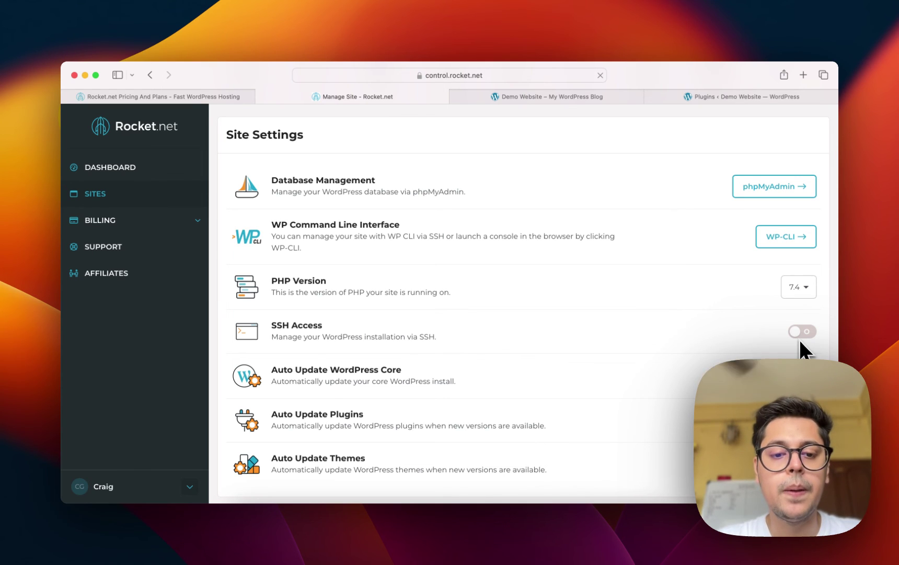
Set Auto Update WordPress Core to Minor Versions, leaving plugin and theme auto-updates off.
{"action": "scroll", "coordinate": [556, 370], "scroll_direction": "down", "scroll_amount": 5}
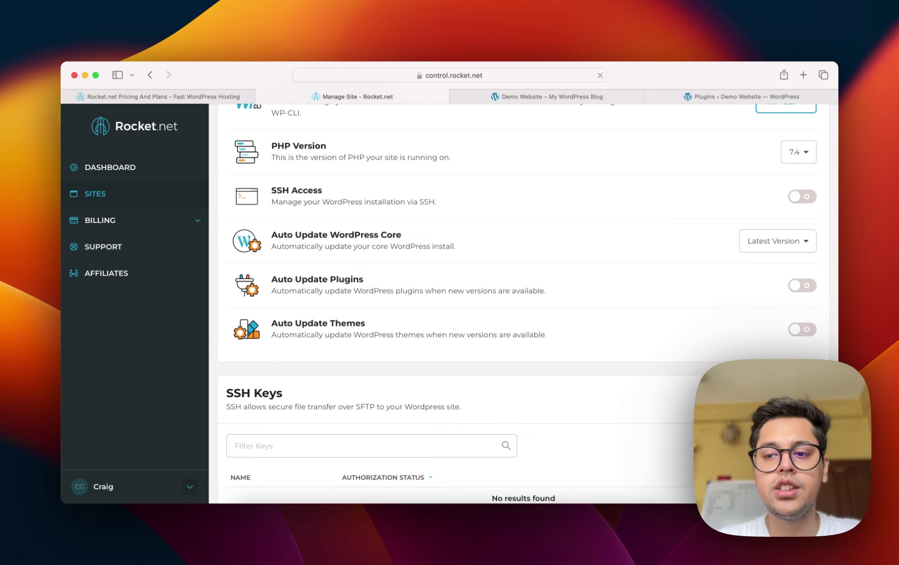
{"action": "left_click", "coordinate": [777, 241]}
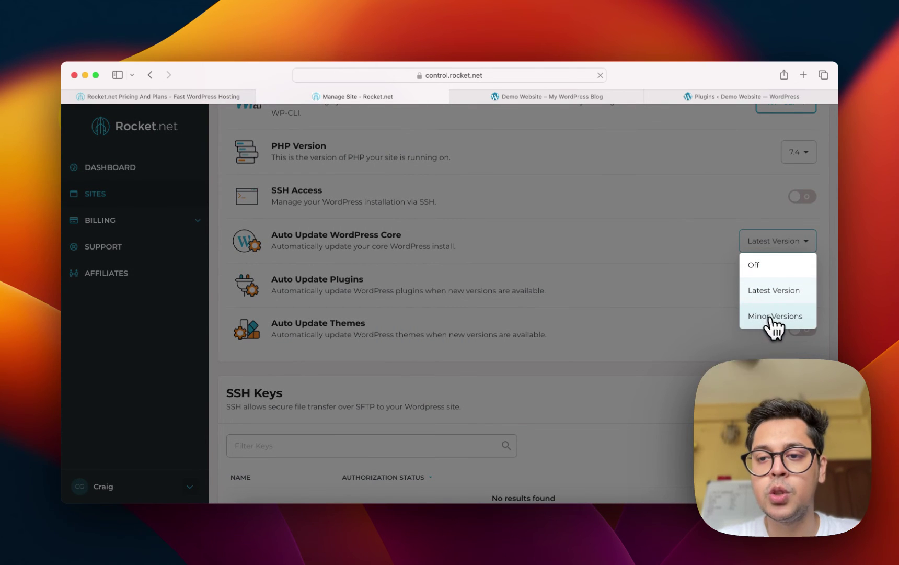
{"action": "left_click", "coordinate": [774, 316]}
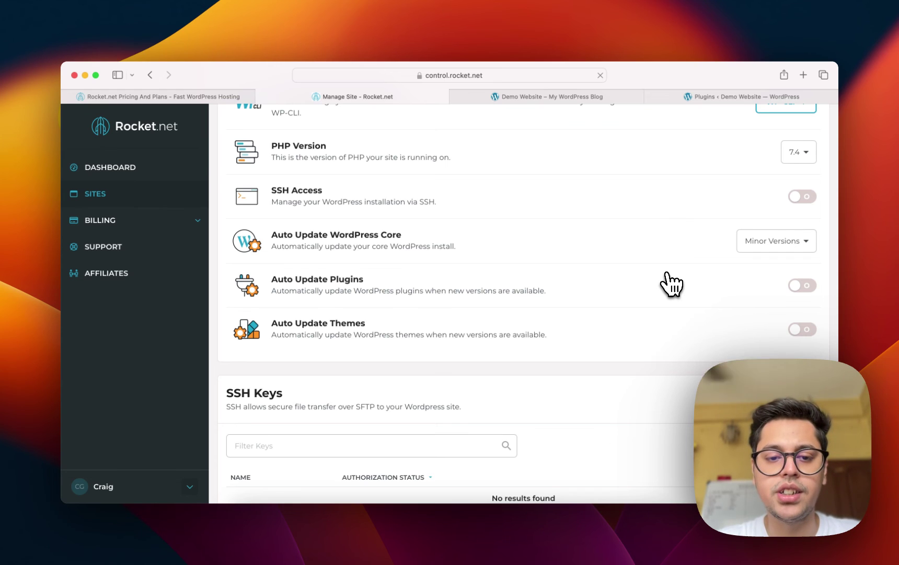
{"action": "scroll", "coordinate": [671, 284], "scroll_direction": "down", "scroll_amount": 5}
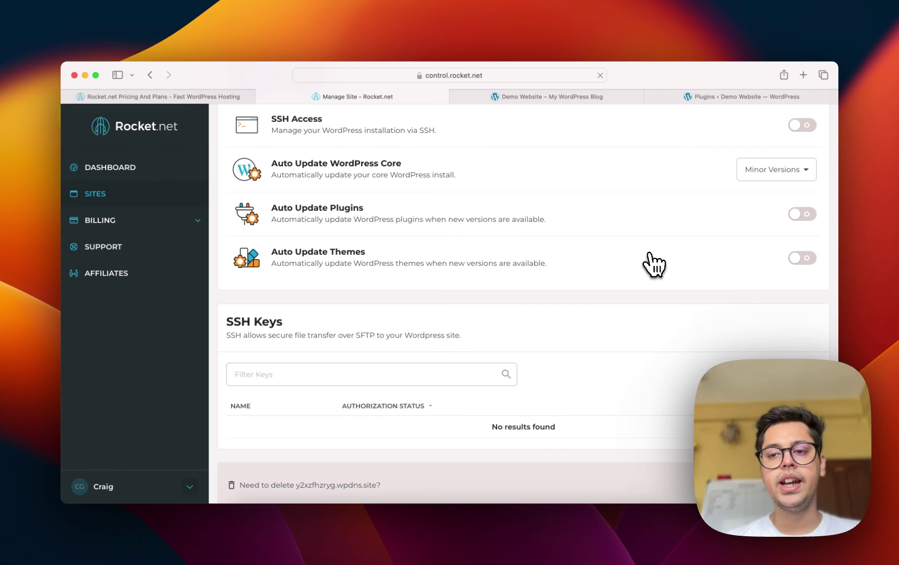
{"action": "scroll", "coordinate": [653, 264], "scroll_direction": "up", "scroll_amount": 10}
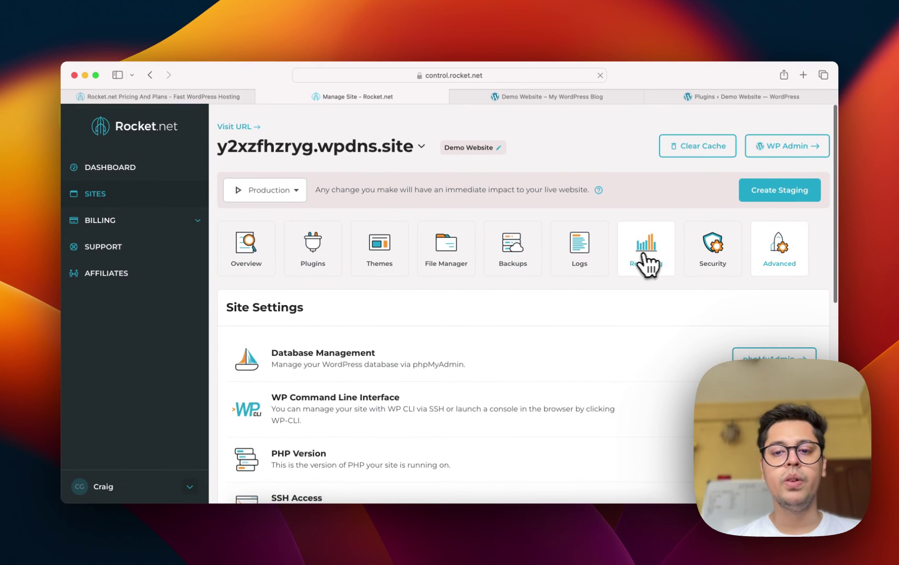
Confirm Backup One is listed in Backups, cancel its restore, then go to the Demo Website plugins page.
{"action": "left_click", "coordinate": [522, 257]}
{"action": "scroll", "coordinate": [627, 293], "scroll_direction": "down", "scroll_amount": 1}
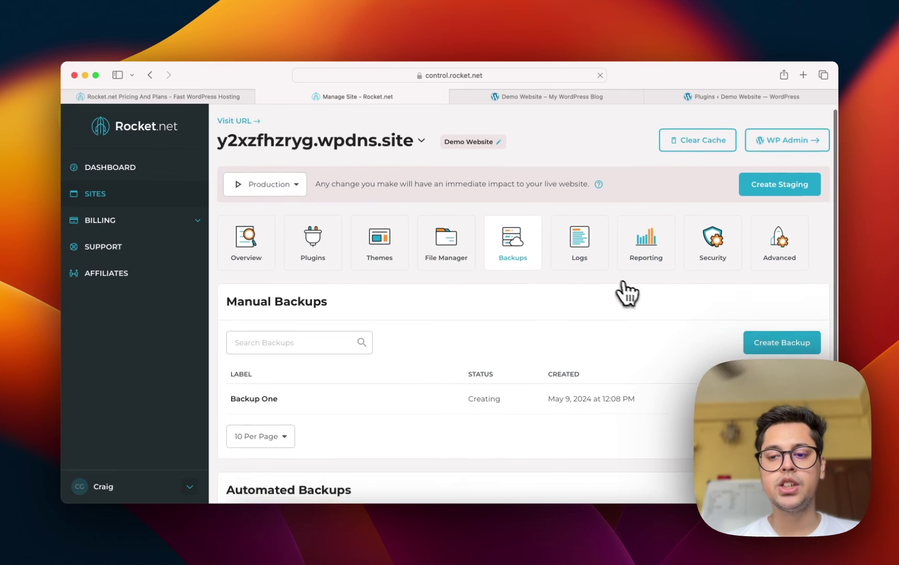
{"action": "scroll", "coordinate": [632, 291], "scroll_direction": "down", "scroll_amount": 3}
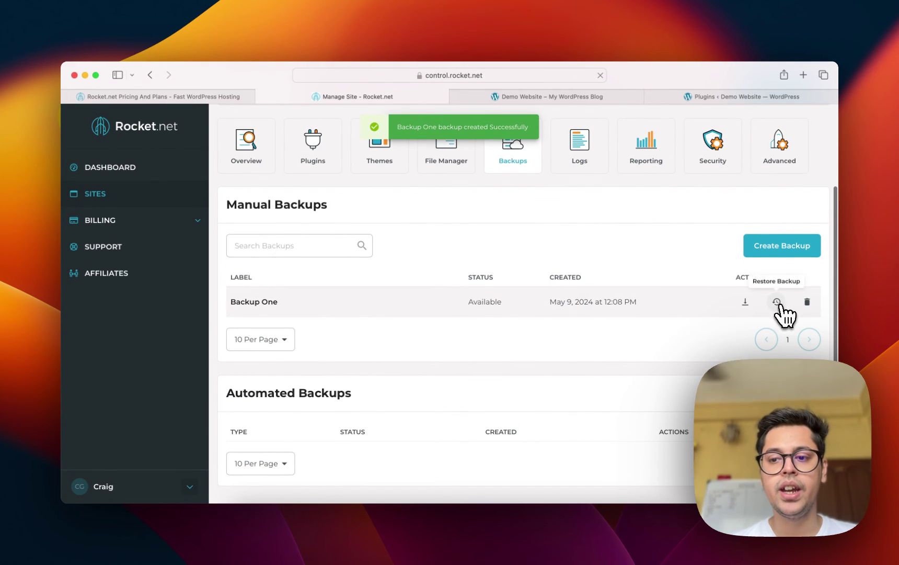
{"action": "left_click", "coordinate": [777, 303]}
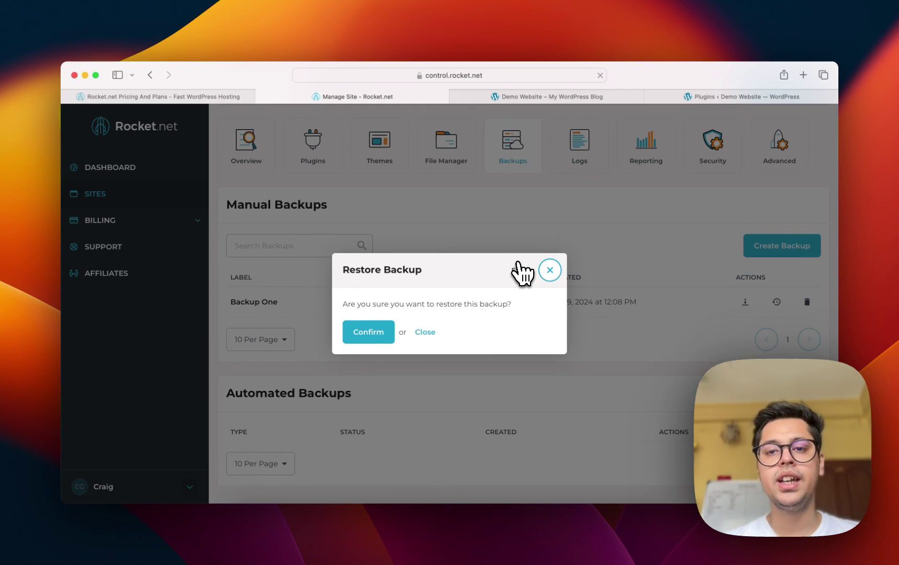
{"action": "left_click", "coordinate": [425, 331]}
{"action": "left_click", "coordinate": [707, 97]}
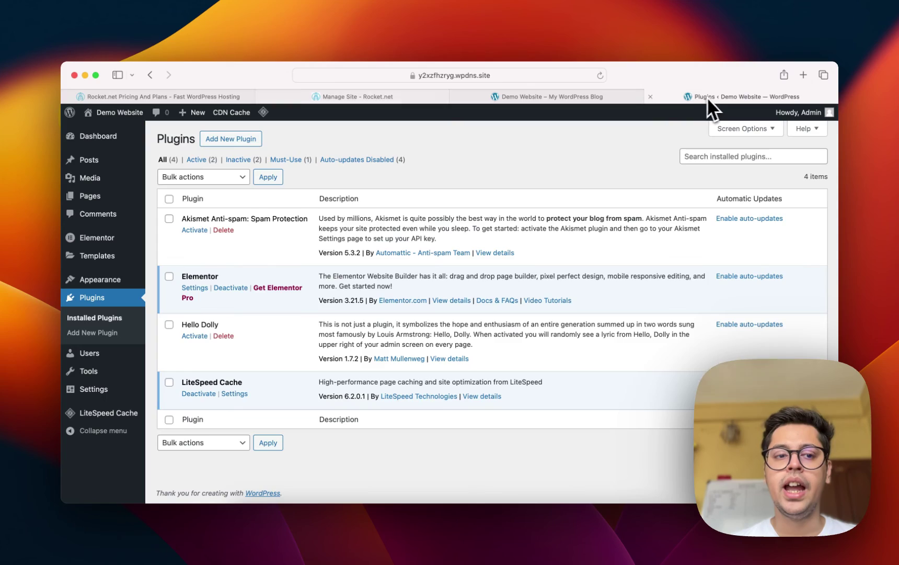
Go from the Demo Website plugins page back to the Manage Site - Rocket.net tab.
{"action": "mouse_move", "coordinate": [104, 112]}
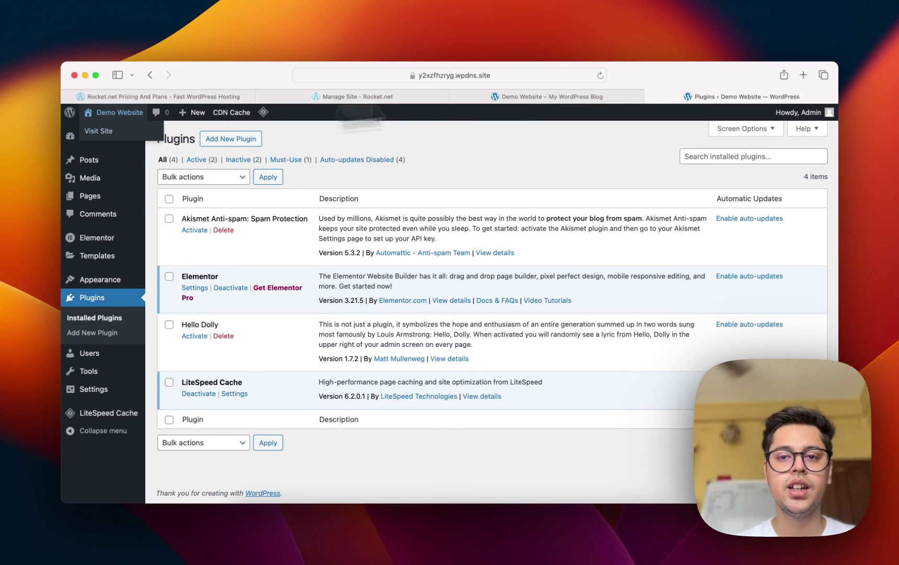
{"action": "mouse_move", "coordinate": [567, 99]}
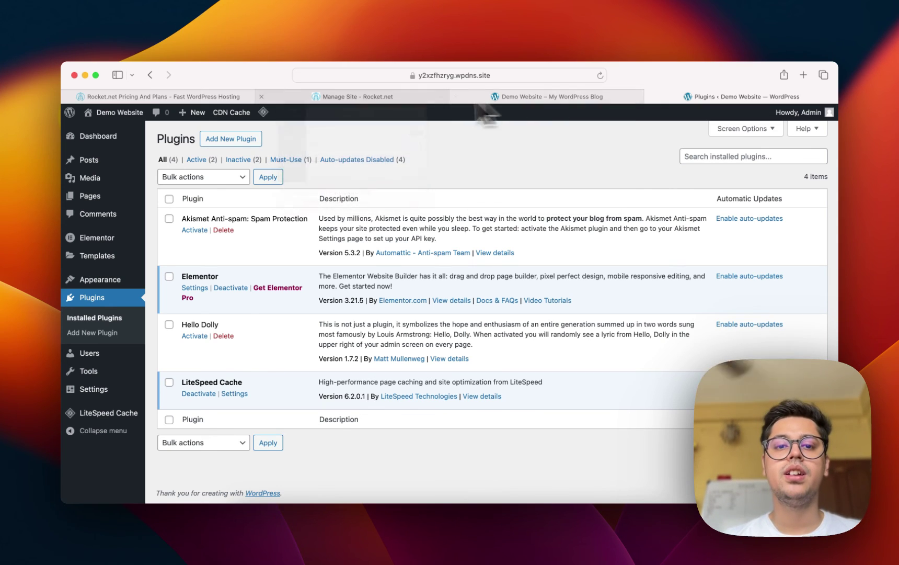
{"action": "left_click", "coordinate": [387, 96]}
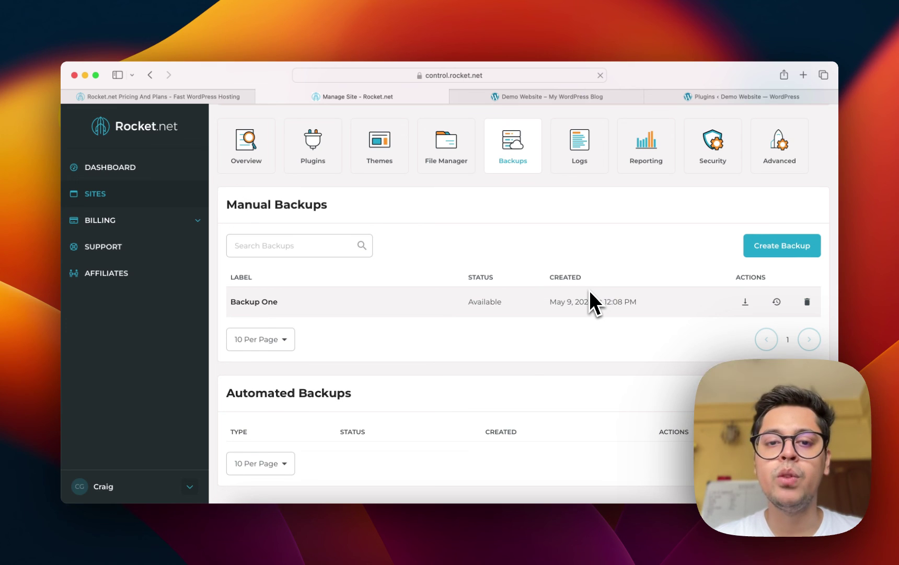
{"action": "scroll", "coordinate": [590, 292], "scroll_direction": "up", "scroll_amount": 3}
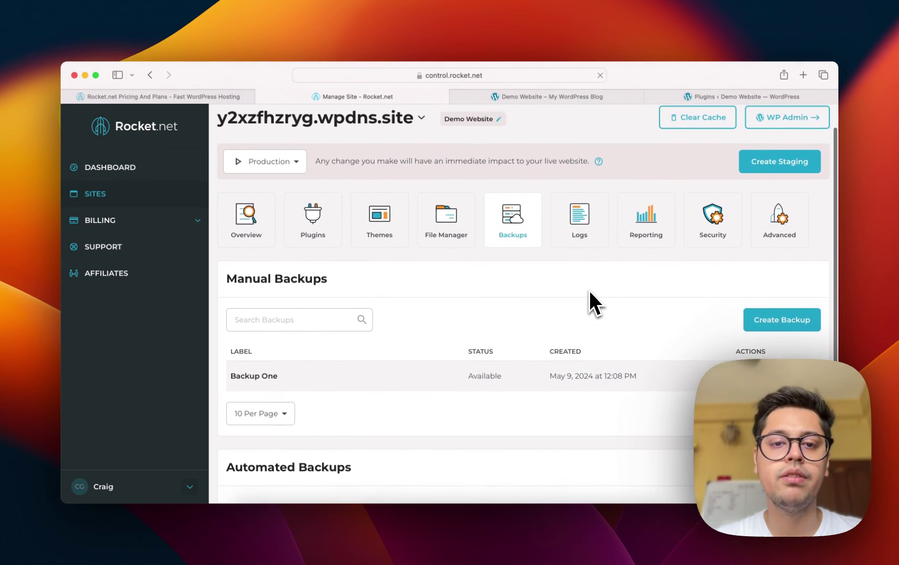
{"action": "scroll", "coordinate": [589, 290], "scroll_direction": "up", "scroll_amount": 1}
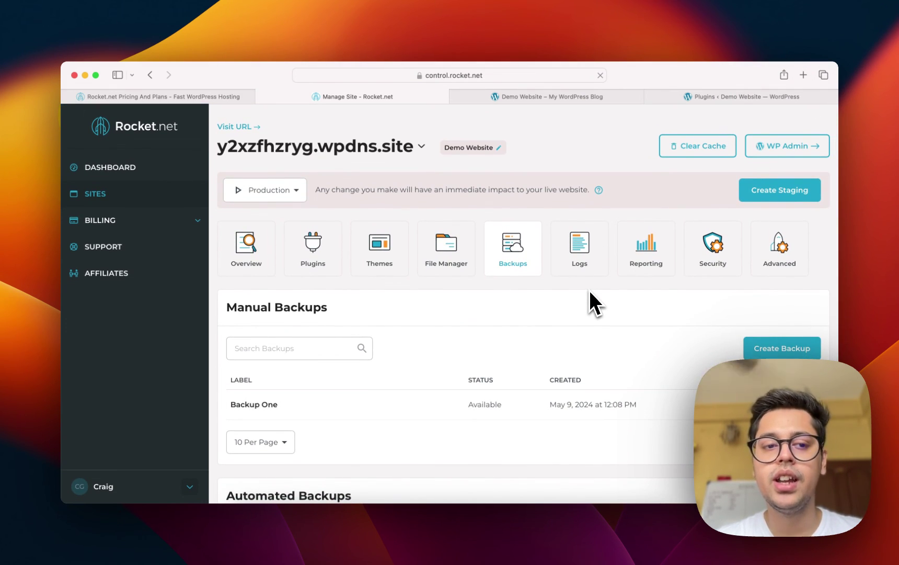